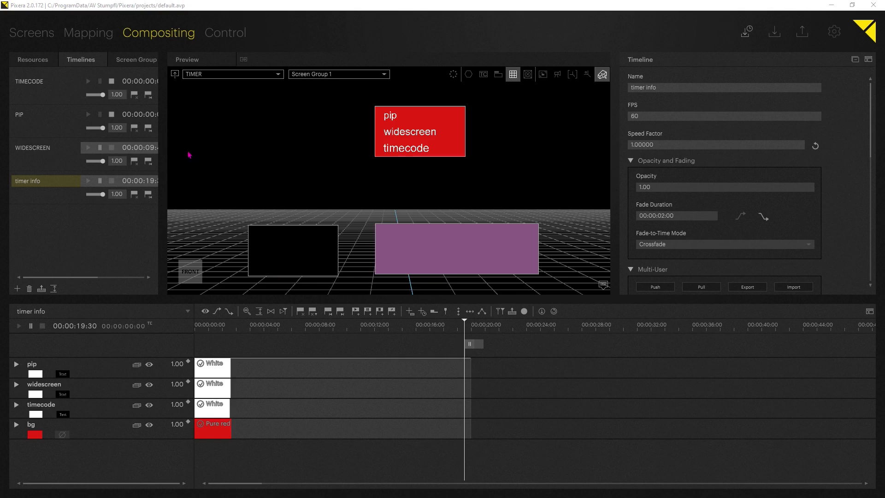
Browse the project's media resources list, then switch to the Screens workspace.
left_click(52, 60)
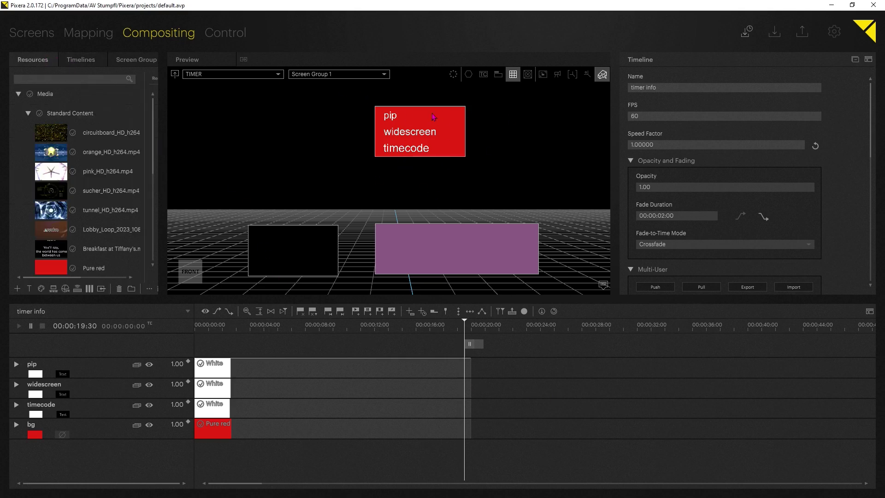
scroll(105, 192, "down", 5)
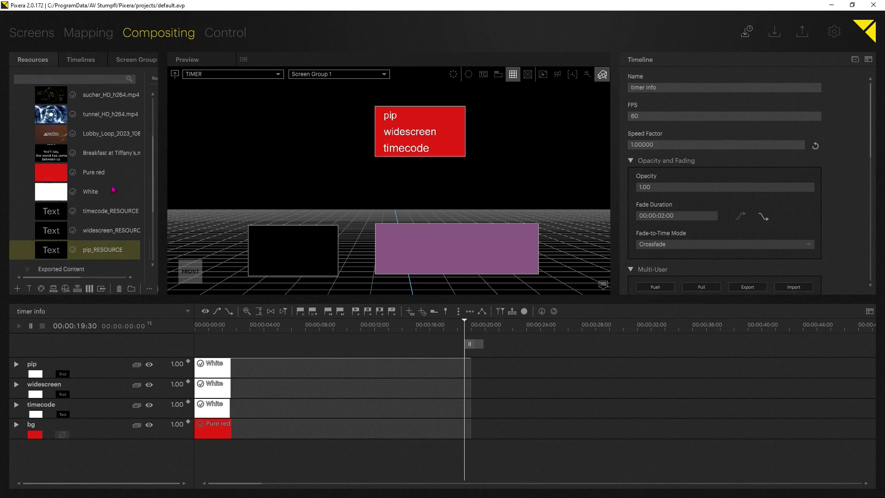
scroll(105, 192, "up", 3)
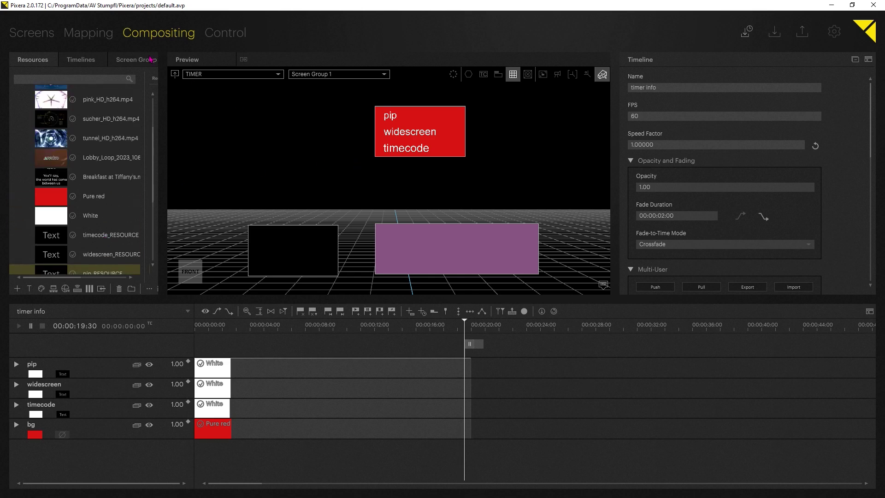
left_click(32, 32)
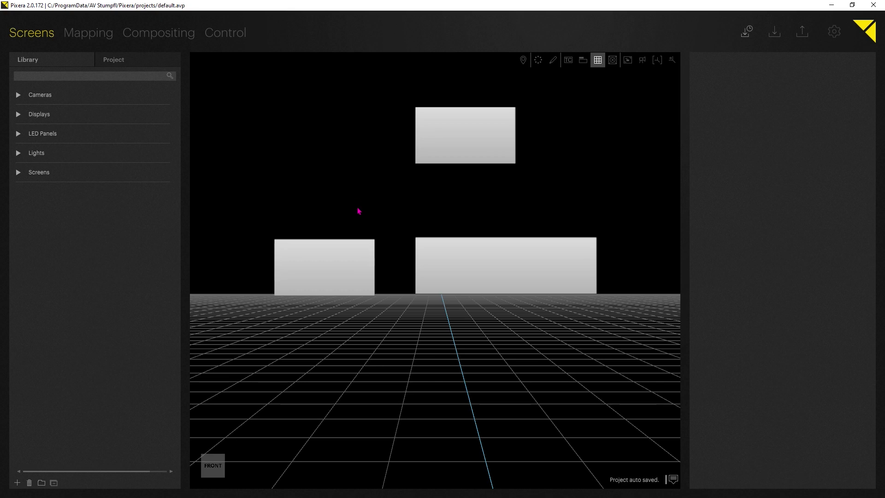
Pan the 3-D view to lower the three screens and return to Compositing.
middle_click_drag(568, 191, 551, 271)
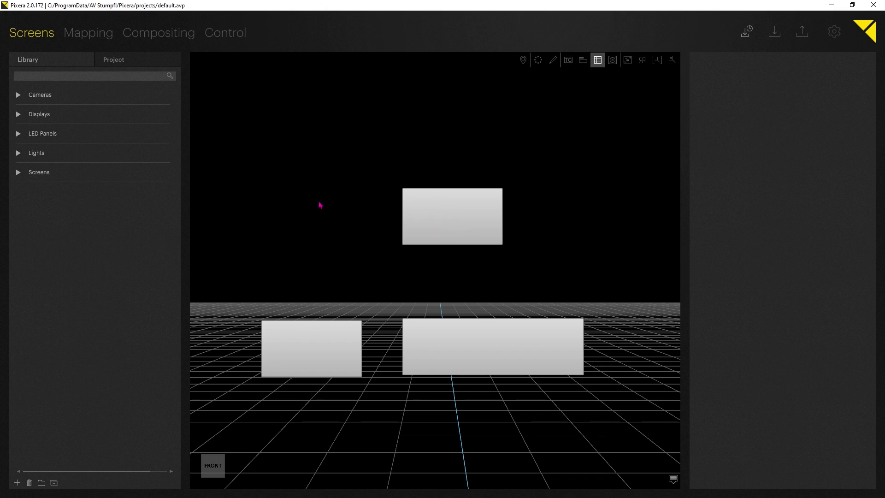
left_click(155, 36)
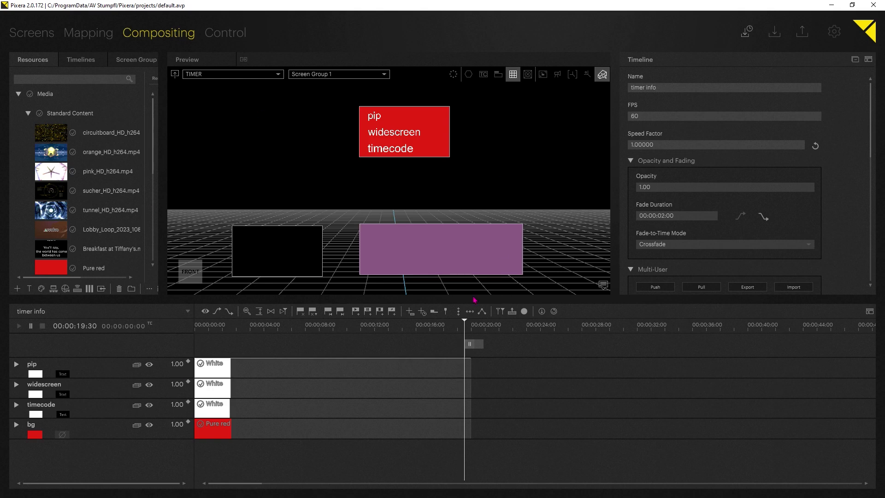
Check the timelines, then widen the Resources panel and scroll to timecode, widescreen, pip resources.
left_click(80, 60)
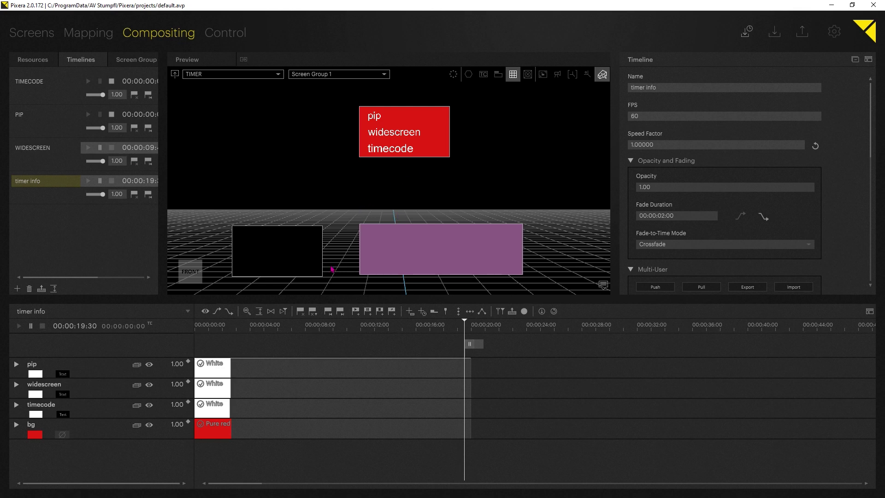
left_click(29, 60)
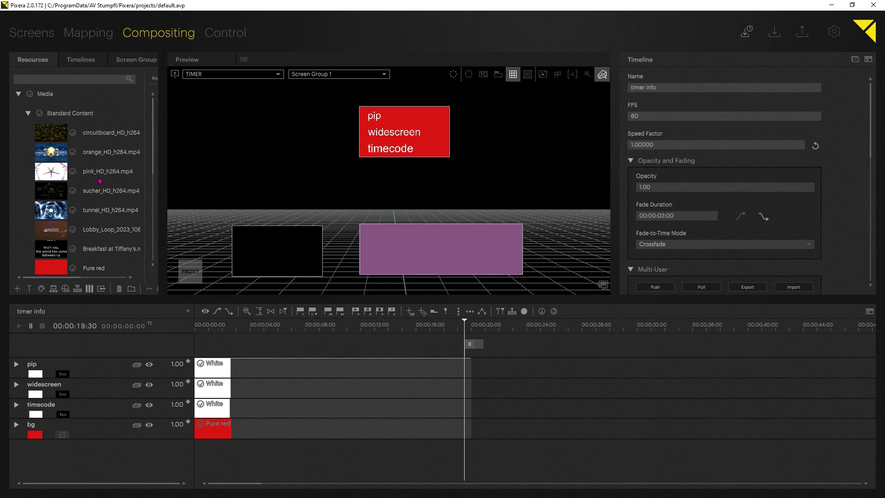
left_click_drag(164, 189, 178, 193)
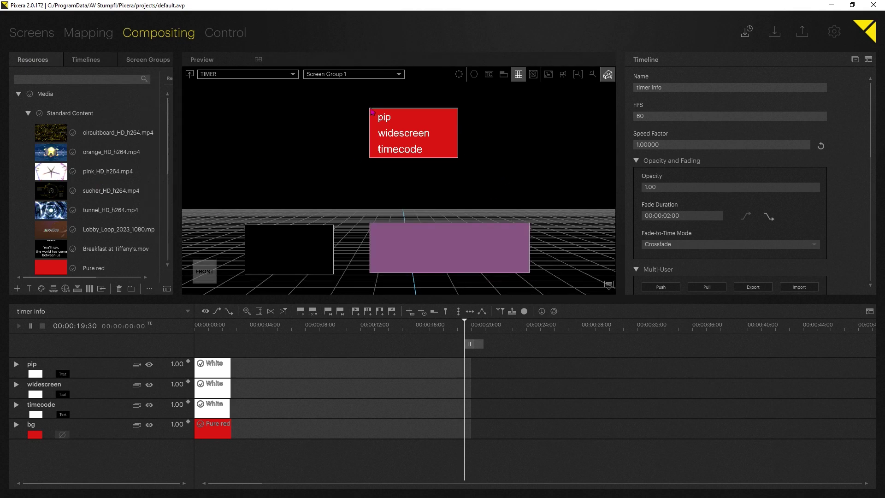
scroll(134, 211, "down", 2)
scroll(134, 211, "down", 1)
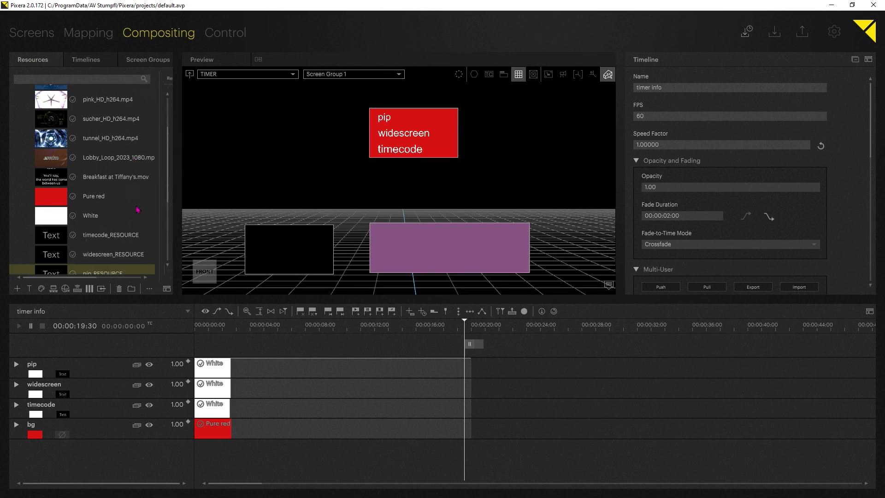
scroll(143, 214, "down", 1)
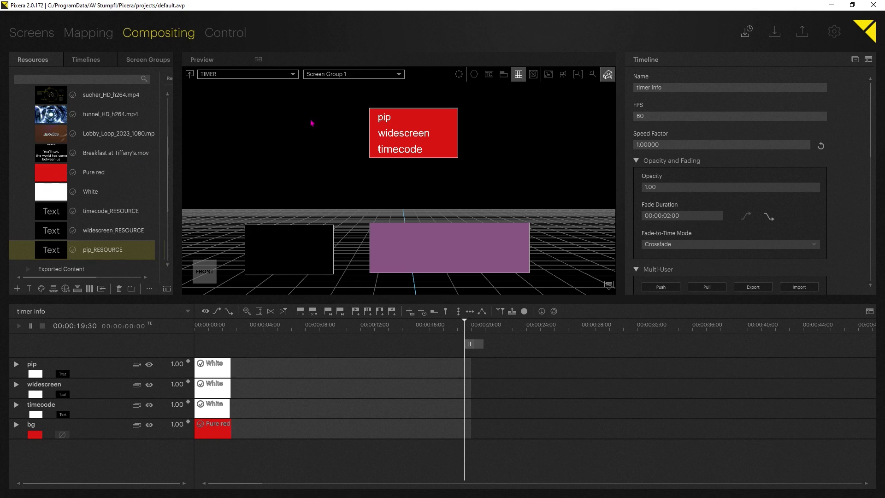
Mute and unmute the bg, timecode, widescreen and pip layers, then inspect timecode_RESOURCE's text.
left_click(149, 425)
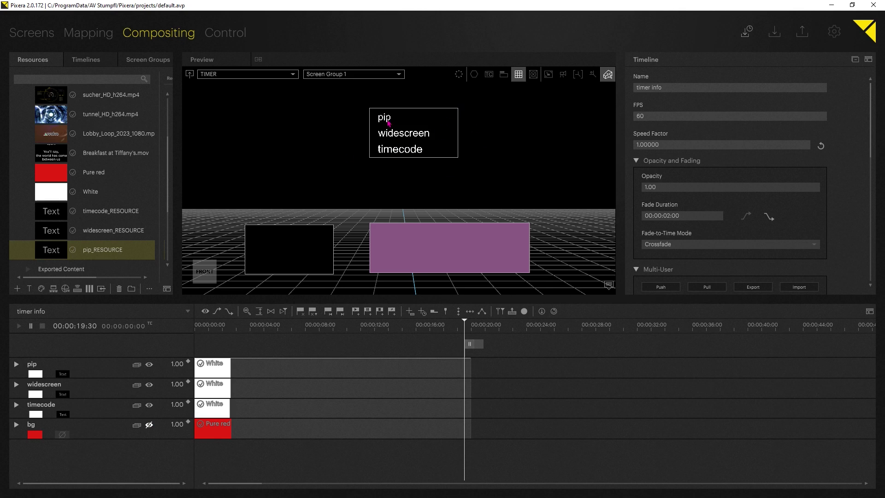
left_click(149, 425)
left_click(149, 405)
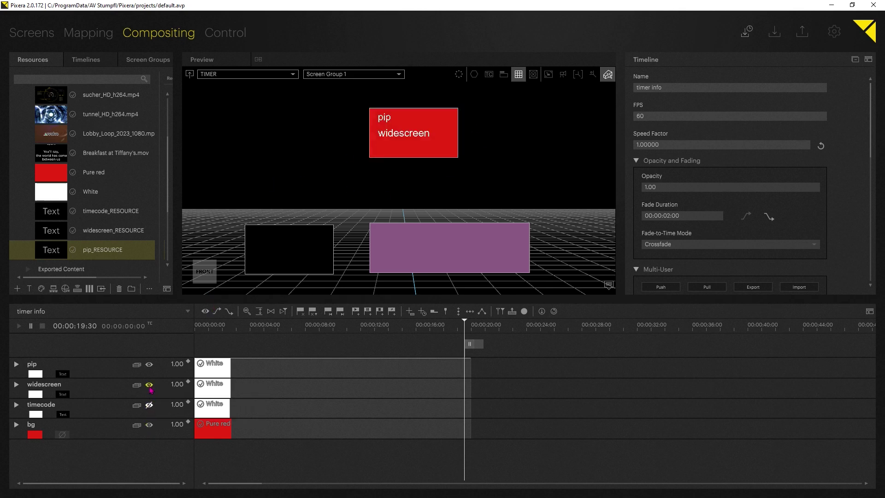
left_click(149, 385)
left_click(149, 364)
left_click(149, 384)
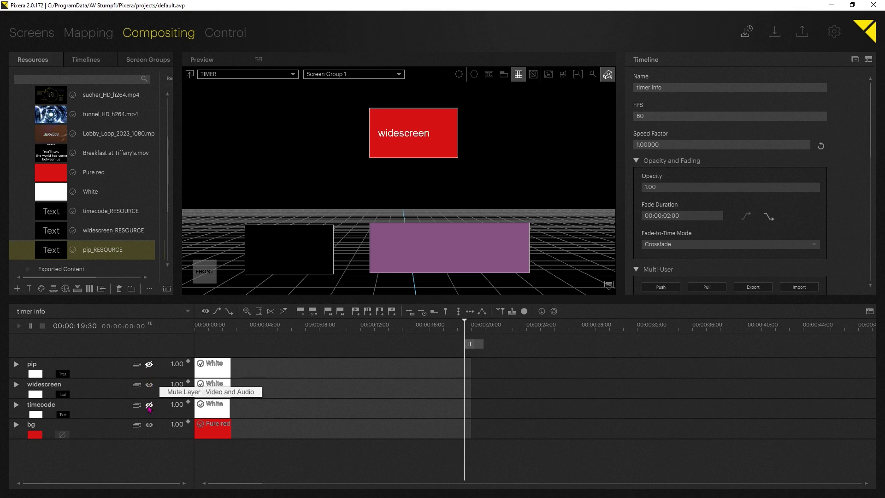
left_click(149, 405)
left_click(149, 364)
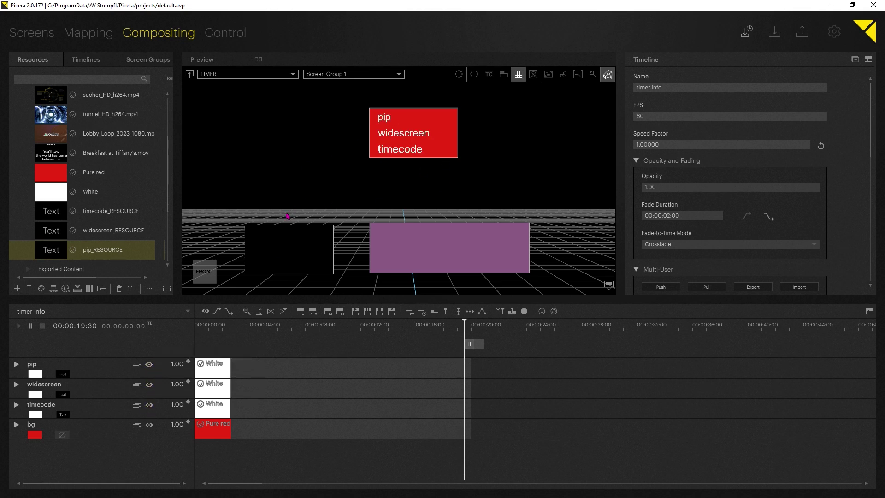
left_click(97, 216)
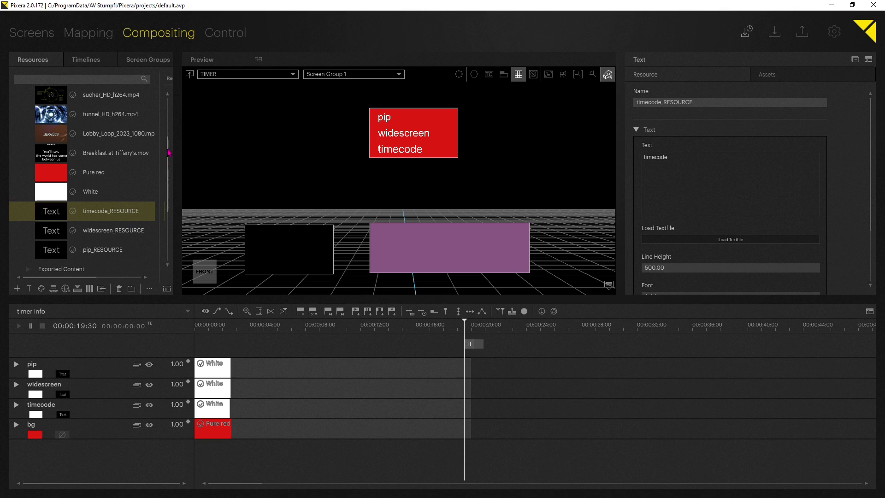
Open the PIP timeline with its RIGHT PIP and LEFT PIP layers from the Timelines list.
scroll(168, 180, "up", 5)
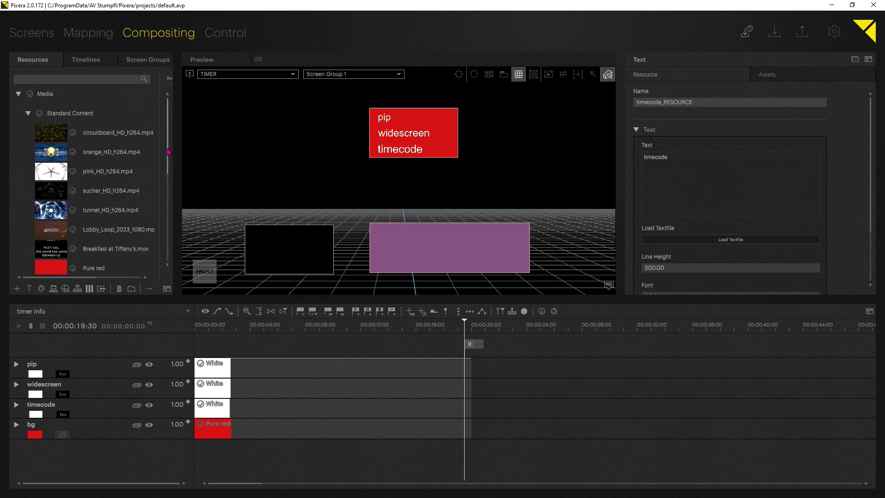
left_click(86, 63)
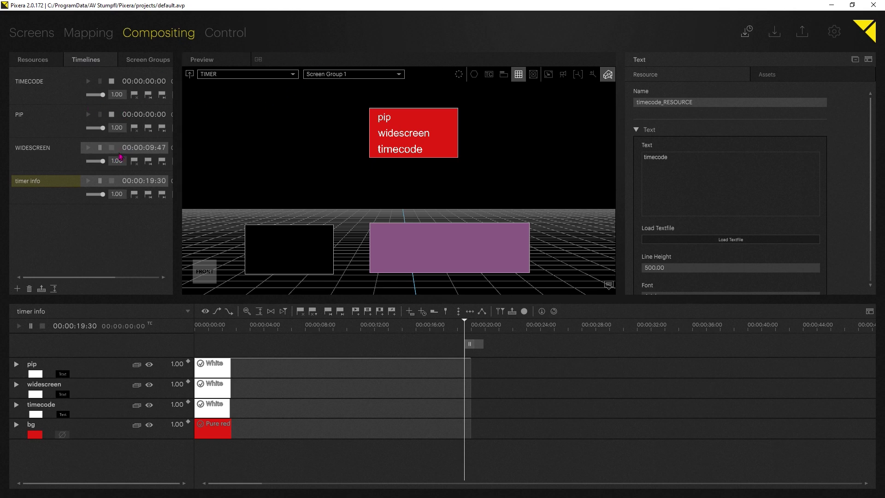
left_click(20, 119)
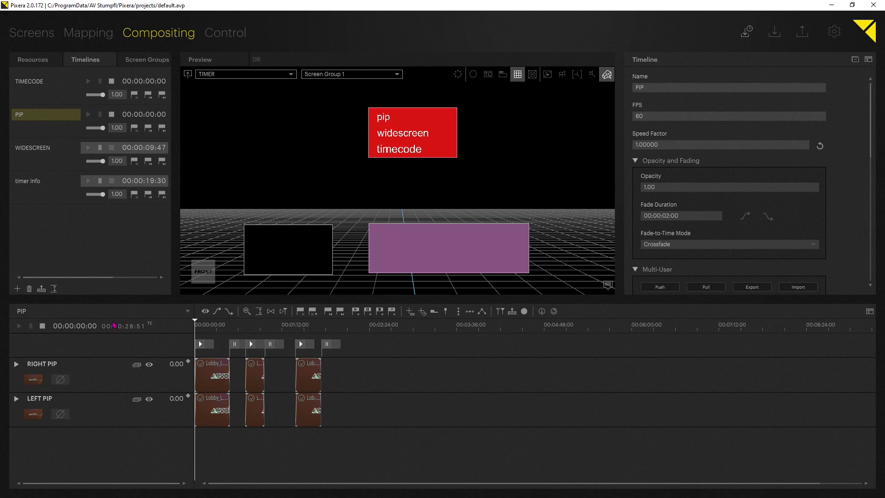
Scrub the PIP playhead along the ruler to about 16 s, 8 s and 3 minutes.
left_click(207, 326)
left_click(253, 325)
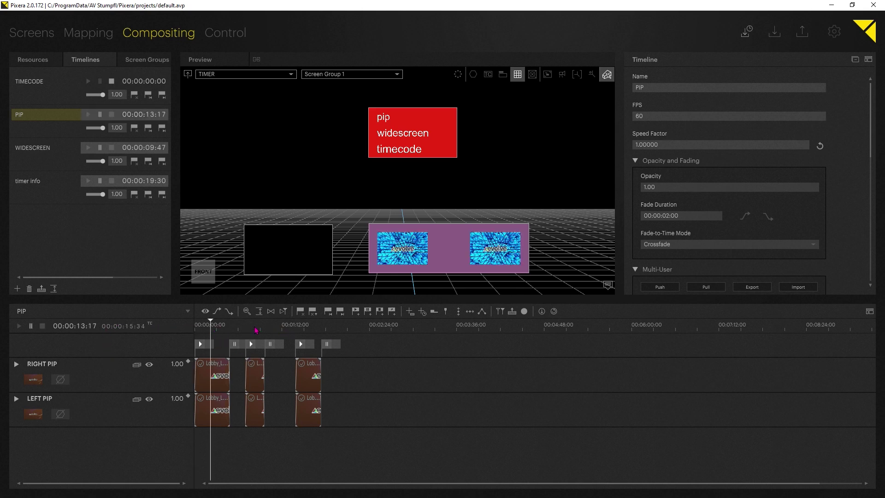
left_click(309, 325)
left_click(214, 326)
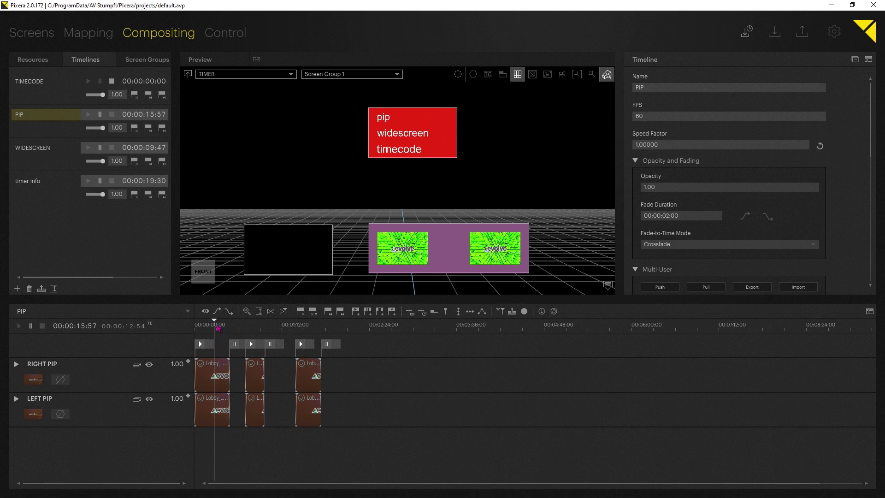
mouse_move(216, 326)
left_mouse_down()
mouse_move(204, 330)
mouse_move(221, 338)
left_mouse_up()
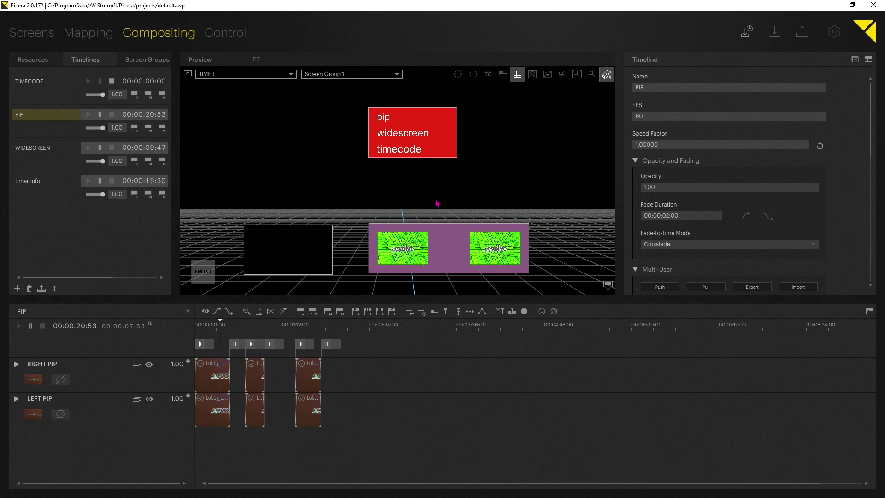
left_click_drag(377, 329, 426, 329)
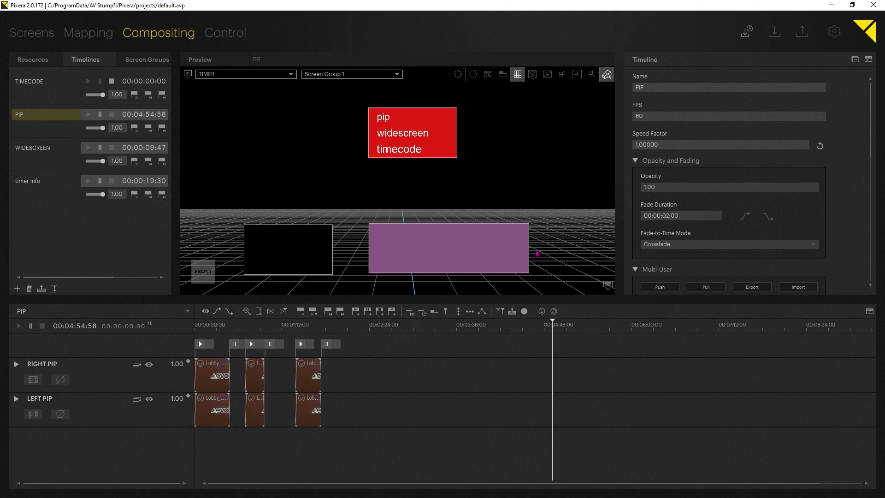
Return the PIP playhead to 00:00:00:00 and stop the PIP and WIDESCREEN timelines.
left_click_drag(553, 326, 195, 326)
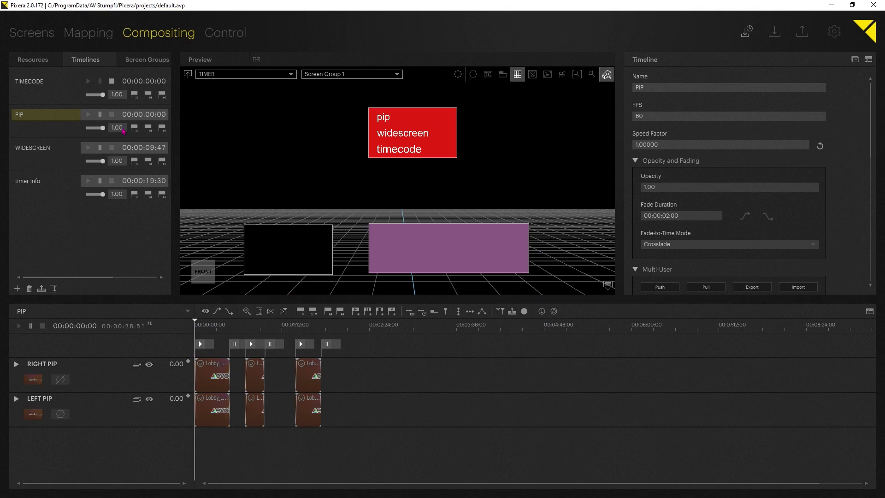
left_click(112, 114)
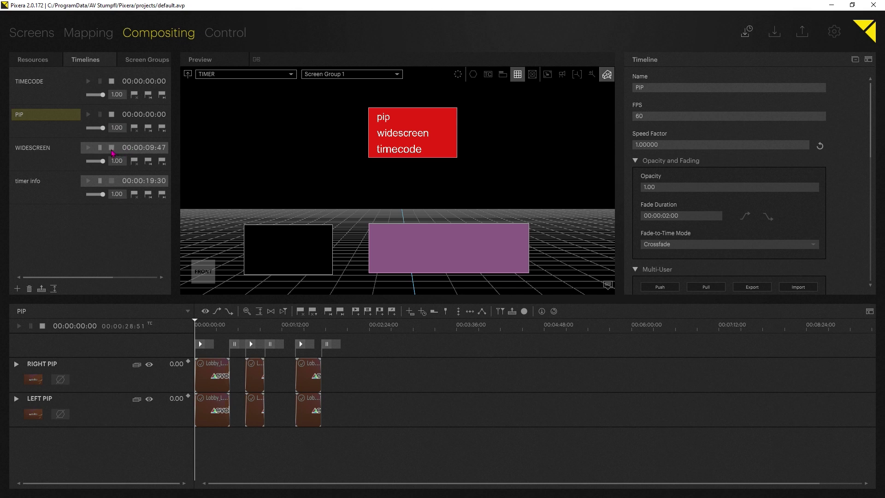
left_click(112, 149)
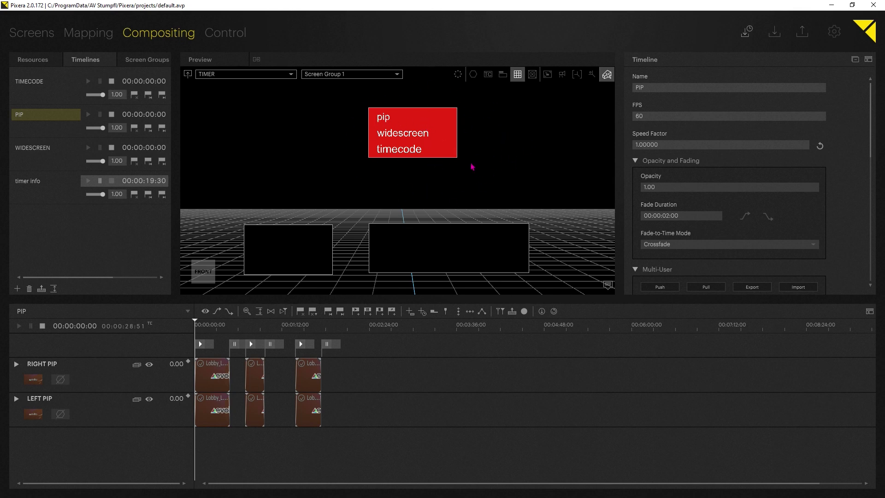
In Control, run the Pixera module's getResources(), scroll its list, and fit all nodes in view.
left_click(227, 37)
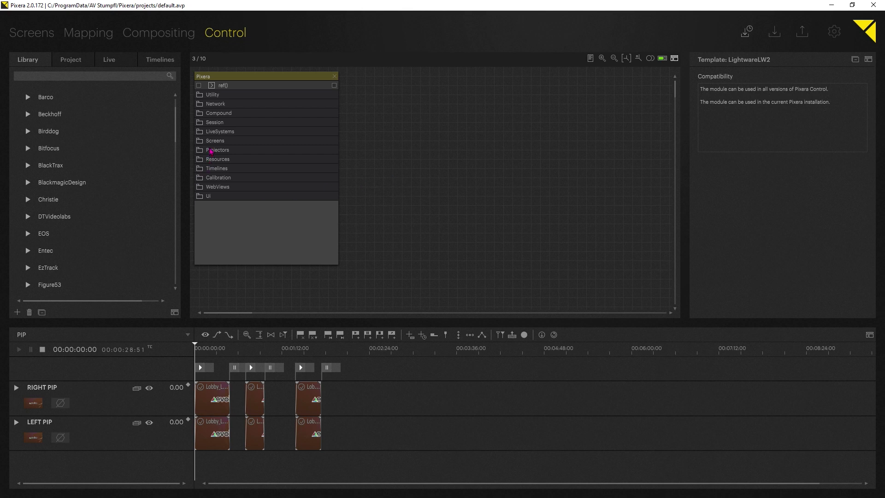
left_click(206, 160)
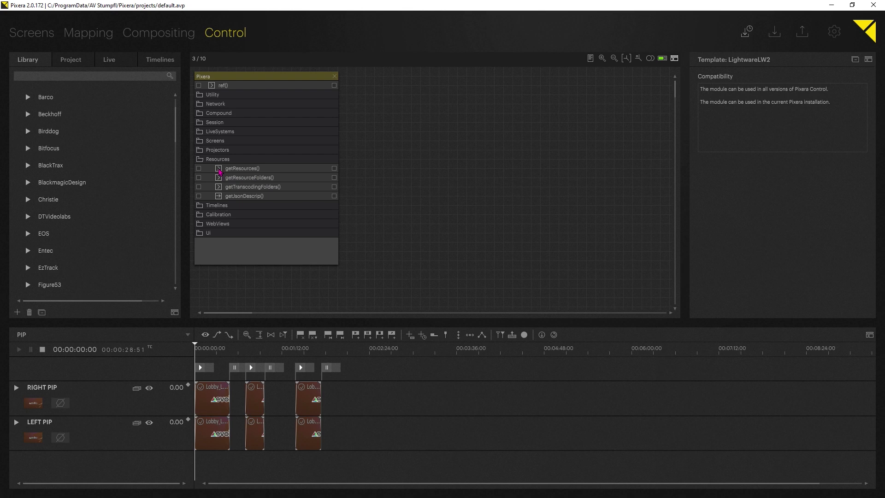
left_click(220, 169)
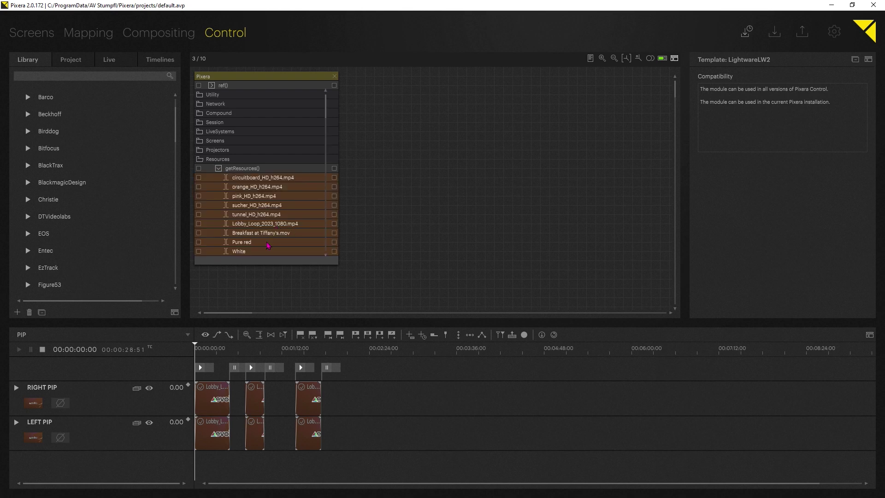
scroll(269, 244, "down", 3)
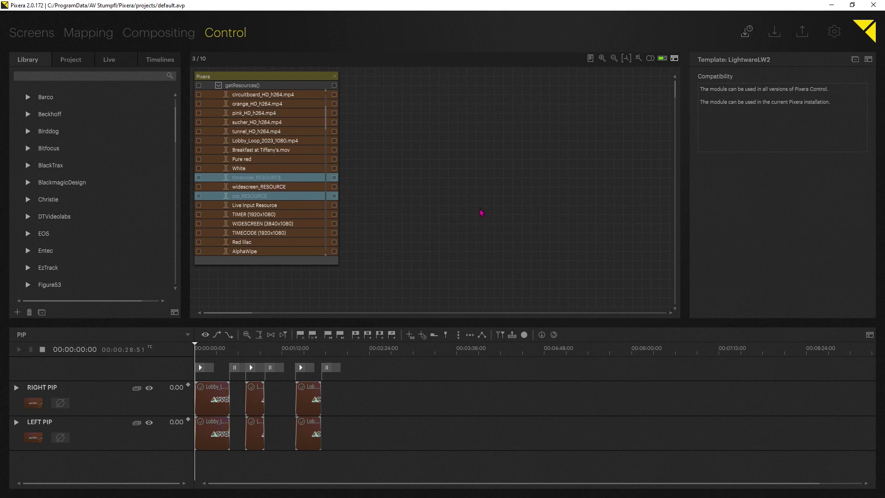
key("f")
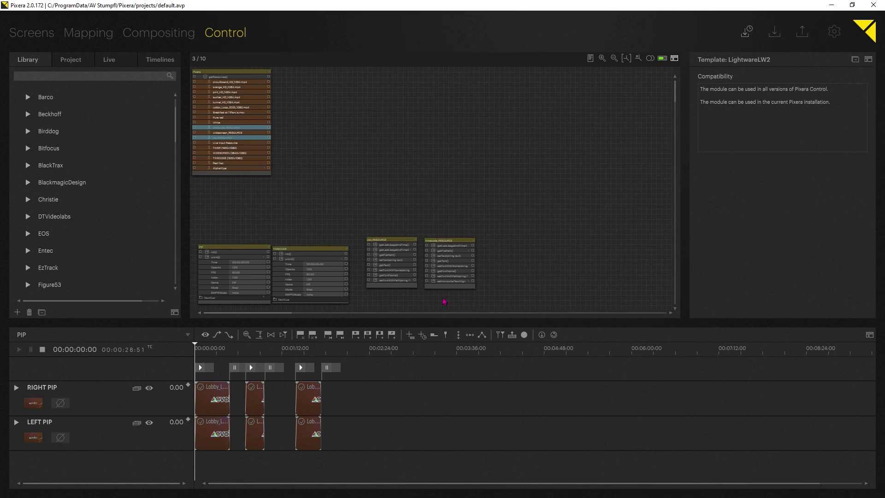
Pull widescreen_RESOURCE out as its own node at the top right and enlarge it.
key("f")
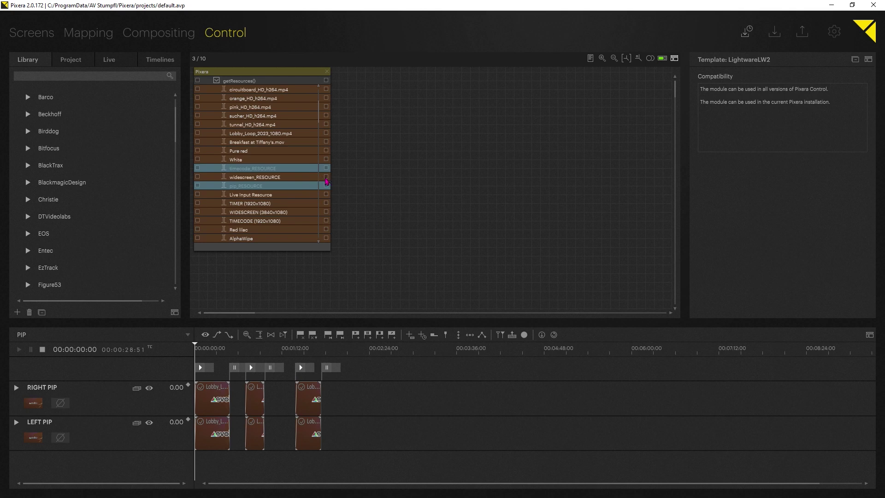
left_click_drag(327, 180, 500, 93)
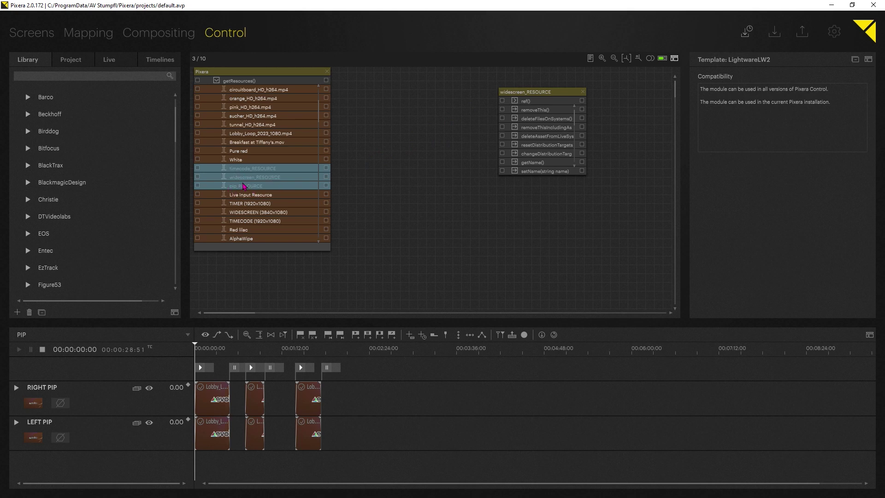
left_click_drag(555, 95, 559, 83)
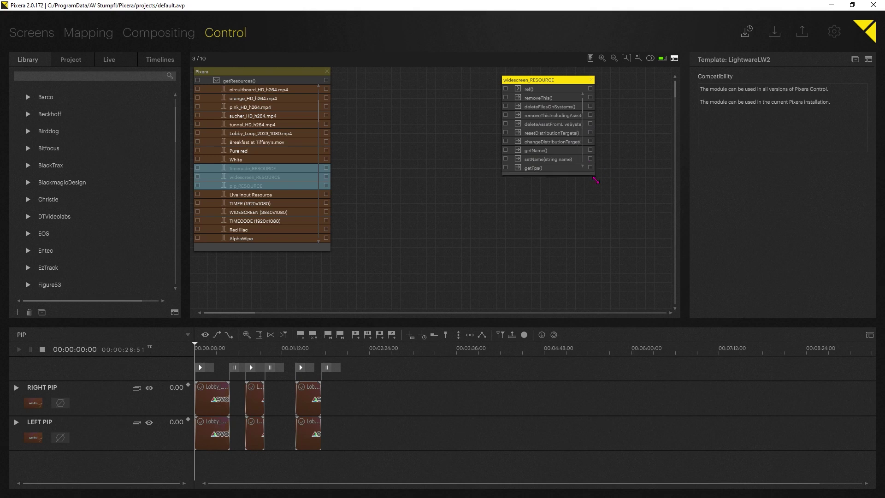
left_click_drag(584, 169, 623, 275)
left_click(555, 335)
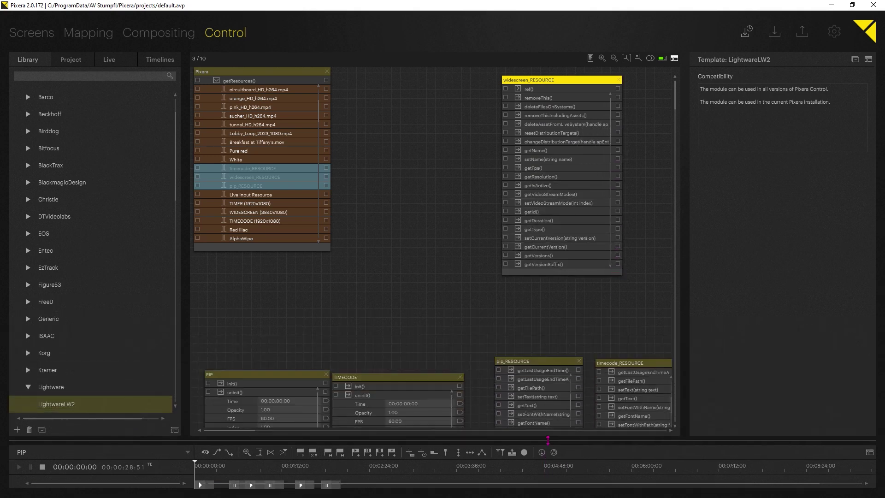
left_click_drag(577, 85, 568, 84)
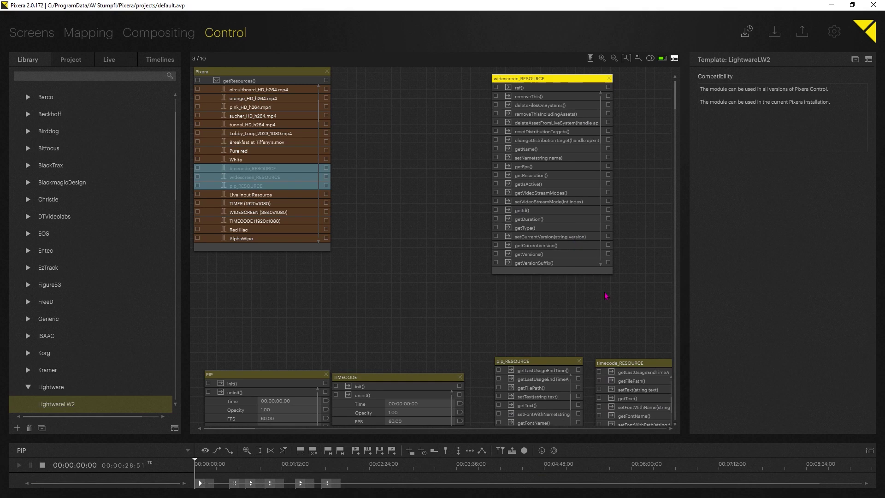
left_click_drag(611, 272, 625, 318)
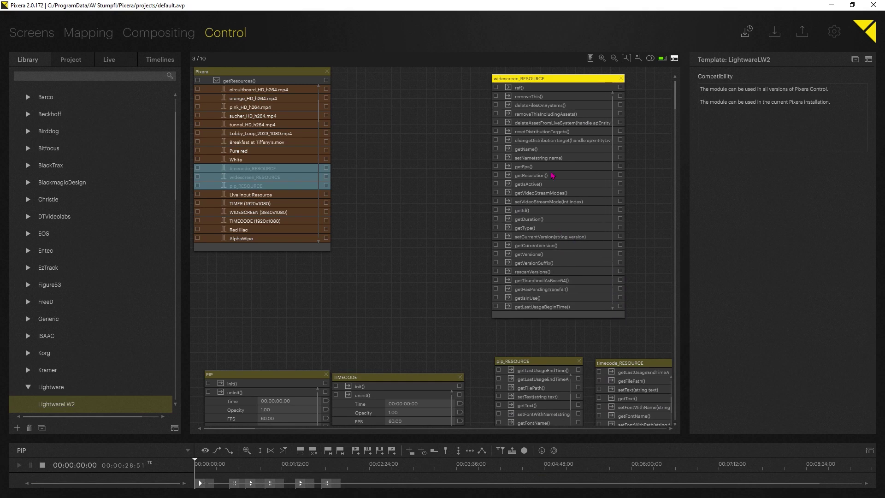
scroll(531, 204, "down", 10)
scroll(531, 204, "up", 6)
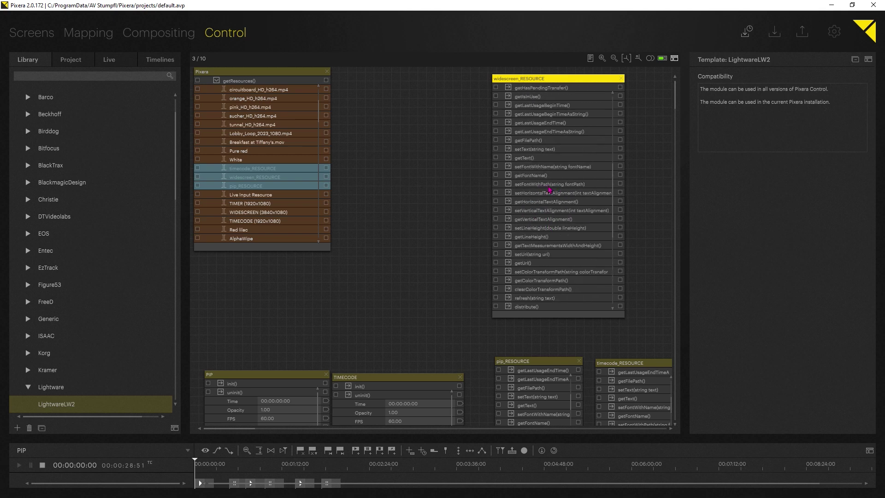
Read the setText(string text) docs, shrink the node, and enlarge the timeline to show PIP tracks.
left_click(530, 150)
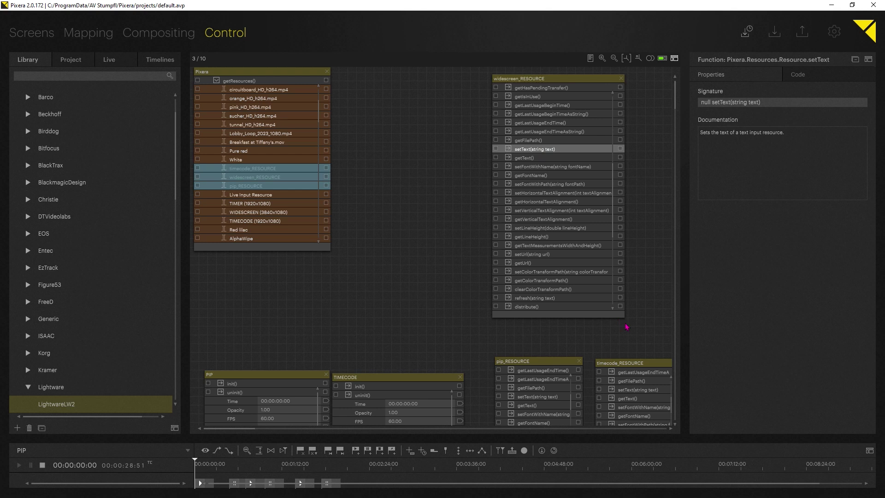
left_click_drag(621, 318, 613, 151)
scroll(563, 131, "down", 2)
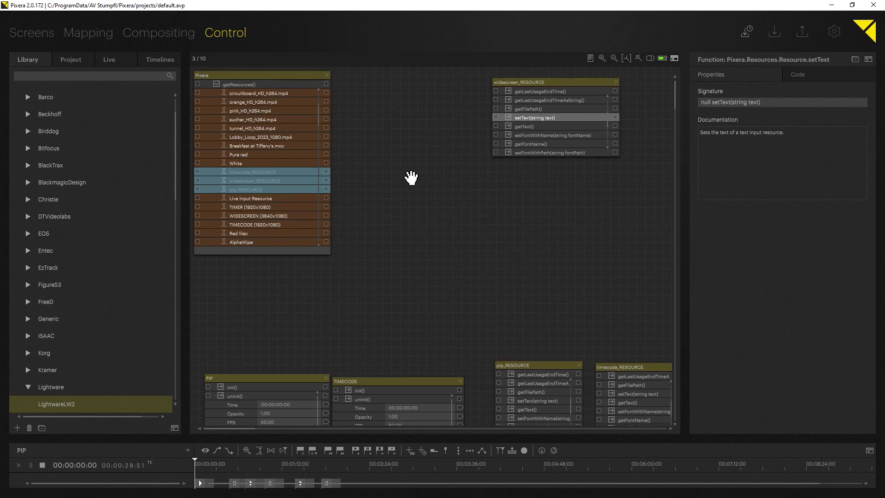
scroll(409, 164, "up", 2)
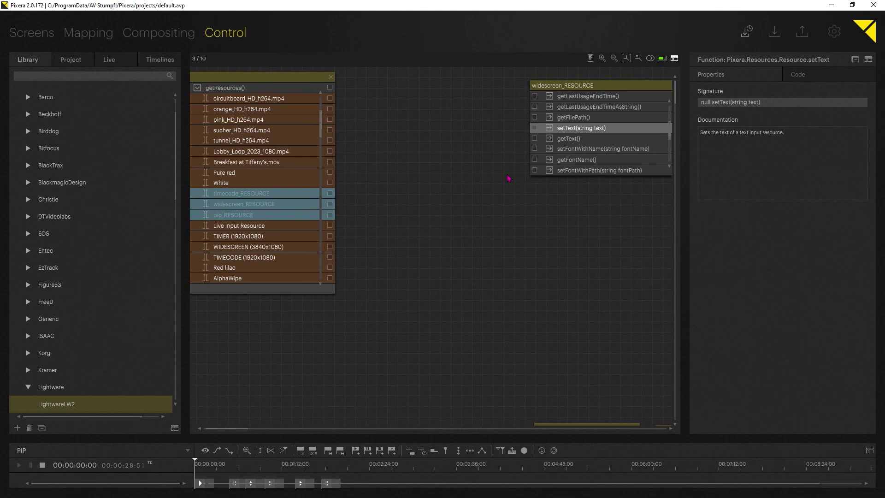
left_click_drag(600, 91, 576, 88)
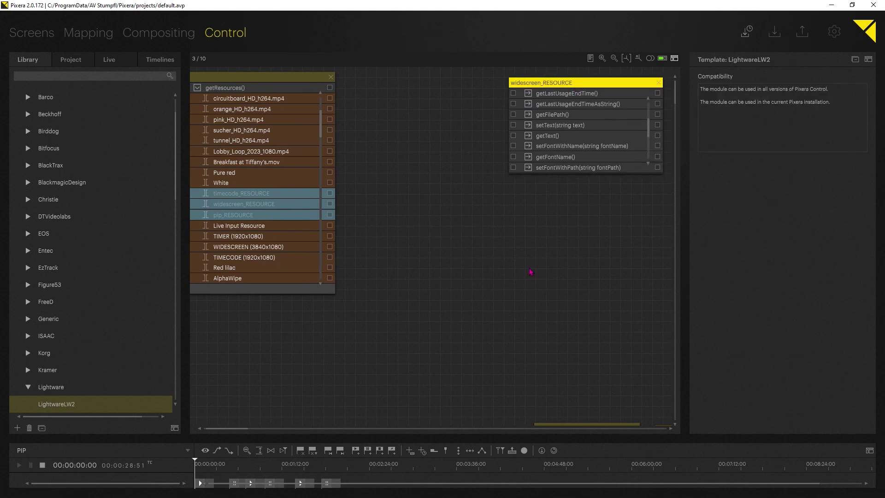
left_click_drag(367, 436, 362, 344)
left_click(157, 38)
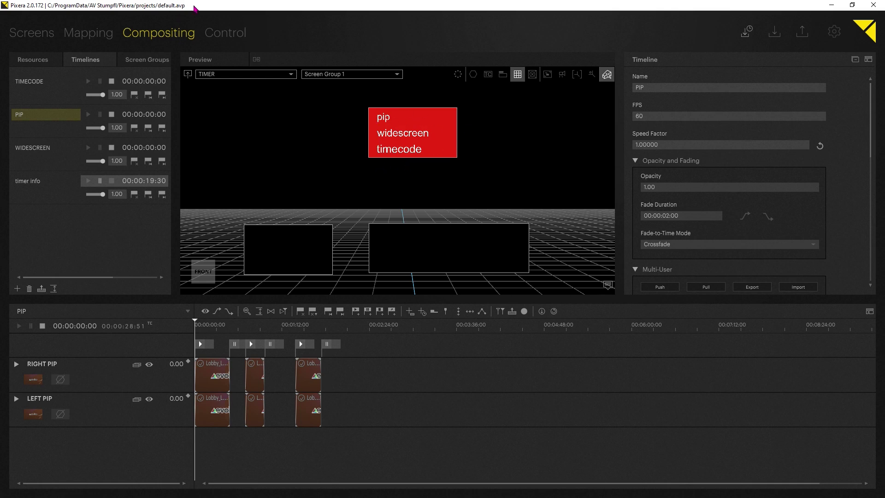
Load the WIDESCREEN timeline and return to the Control node editor.
left_click(25, 152)
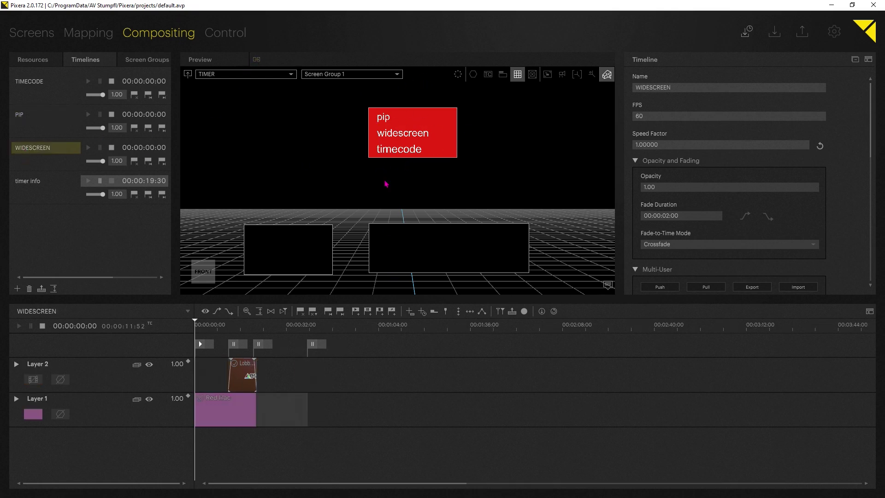
left_click(235, 35)
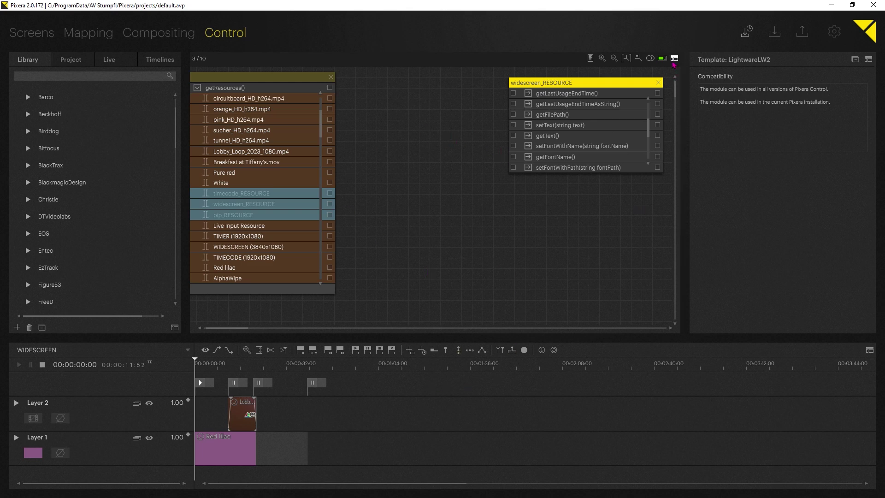
left_click(674, 58)
left_click(674, 58)
left_click(675, 58)
left_click(674, 59)
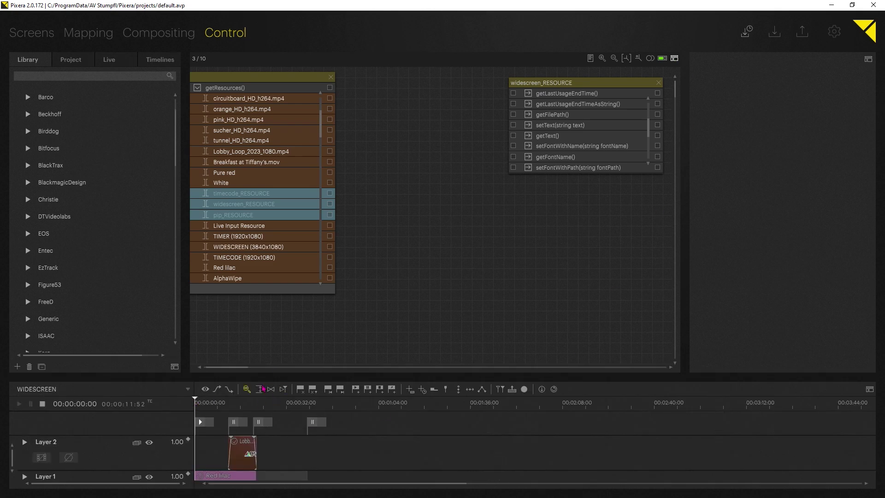
left_click_drag(282, 377, 283, 321)
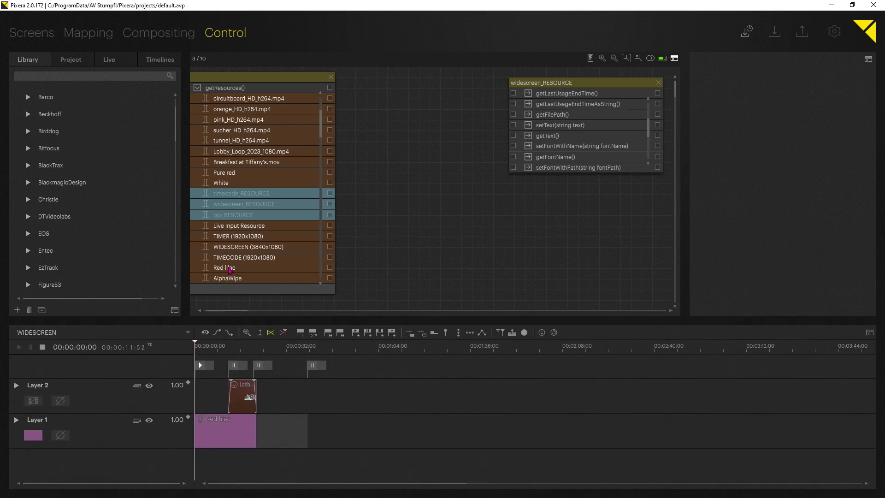
left_click(159, 59)
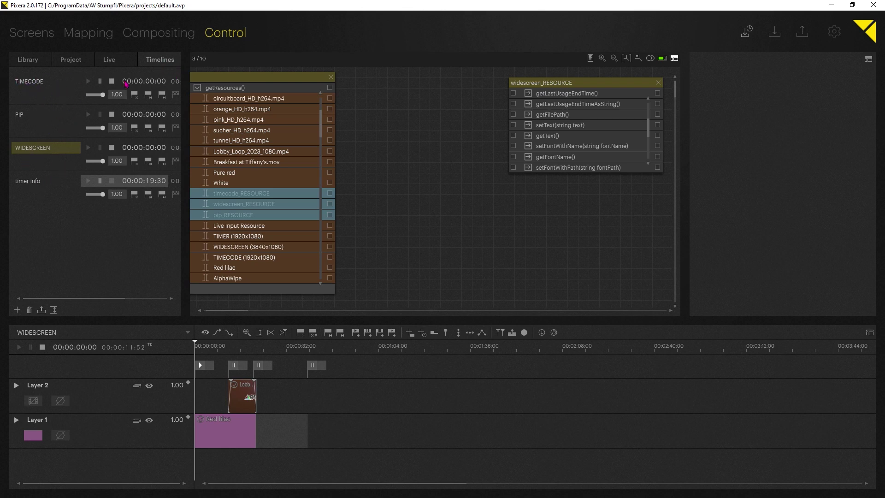
left_click(676, 60)
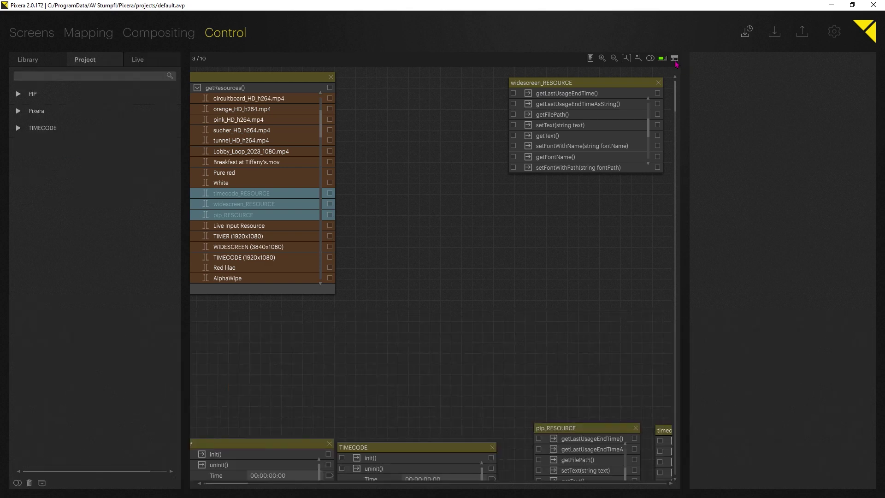
left_click(675, 62)
left_click(675, 62)
left_click(675, 61)
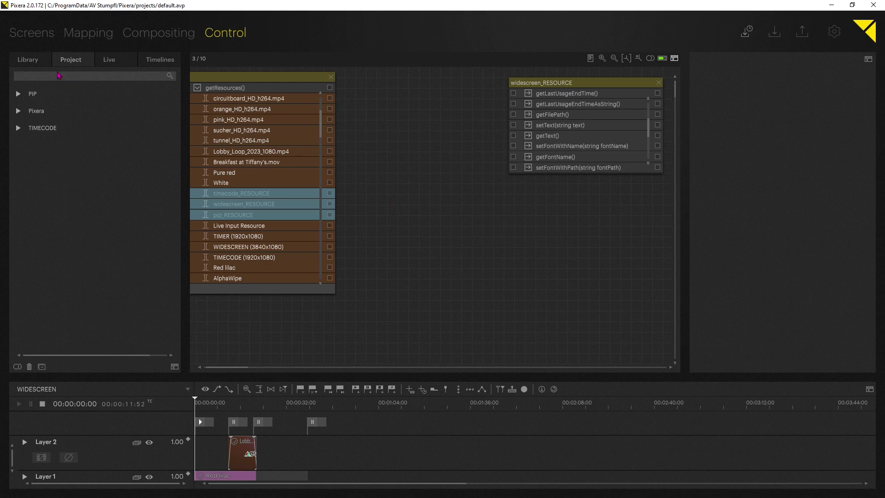
left_click(29, 60)
scroll(46, 171, "down", 10)
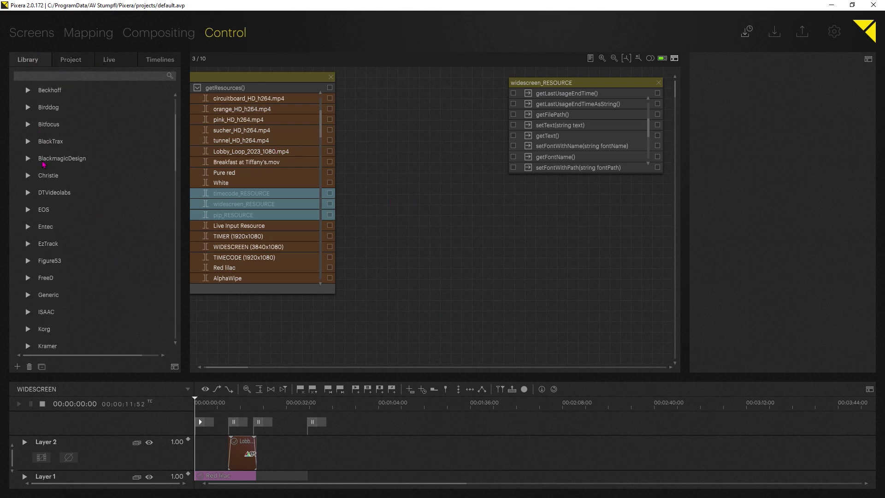
Collapse Drivers, expand Tools and the PixeraHelpers group in the Control library.
scroll(51, 180, "down", 8)
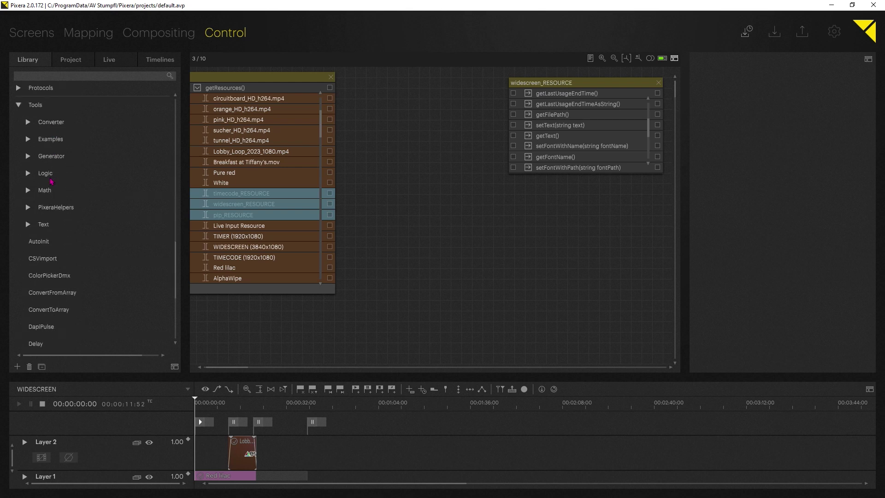
scroll(52, 181, "up", 1)
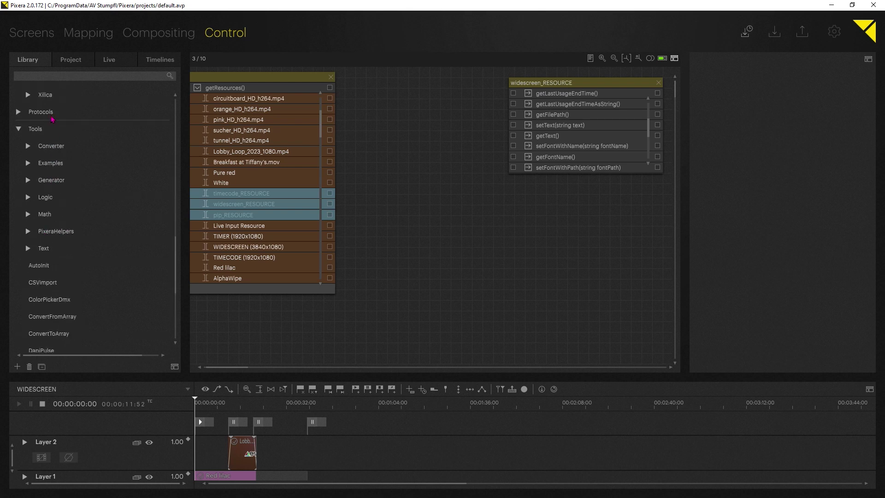
left_click(19, 132)
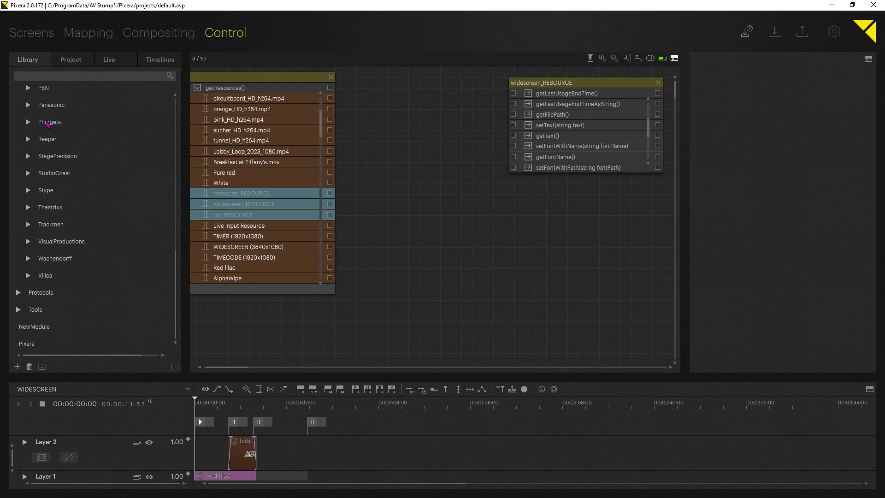
scroll(28, 322, "up", 20)
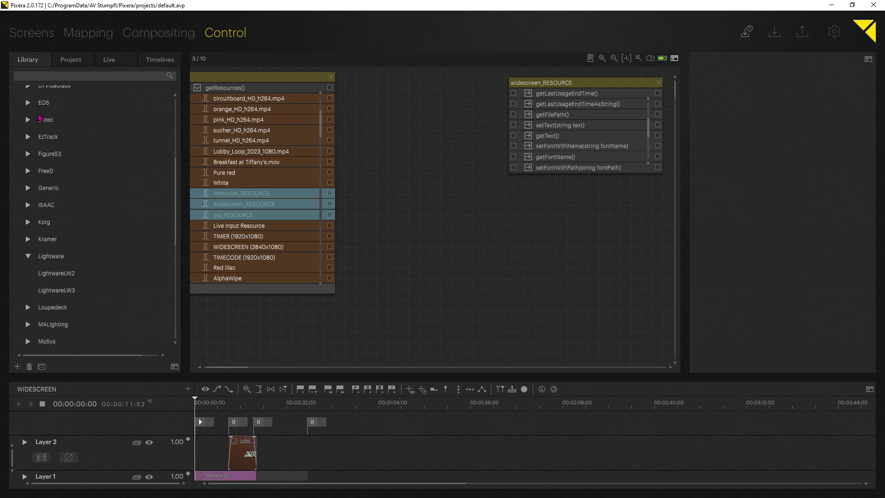
left_click(19, 94)
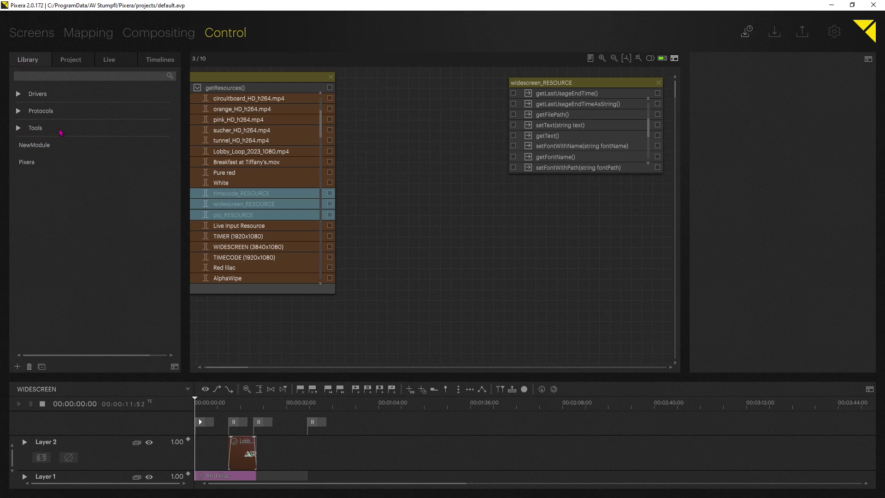
left_click(19, 129)
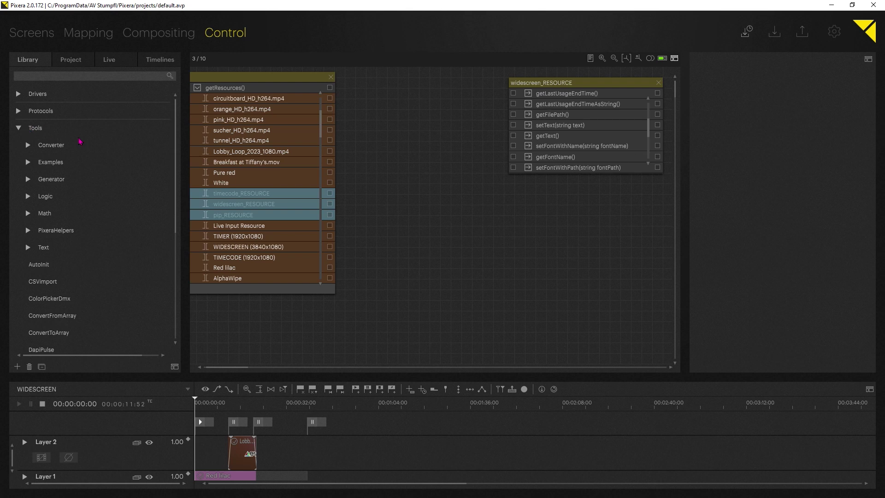
scroll(95, 195, "down", 5)
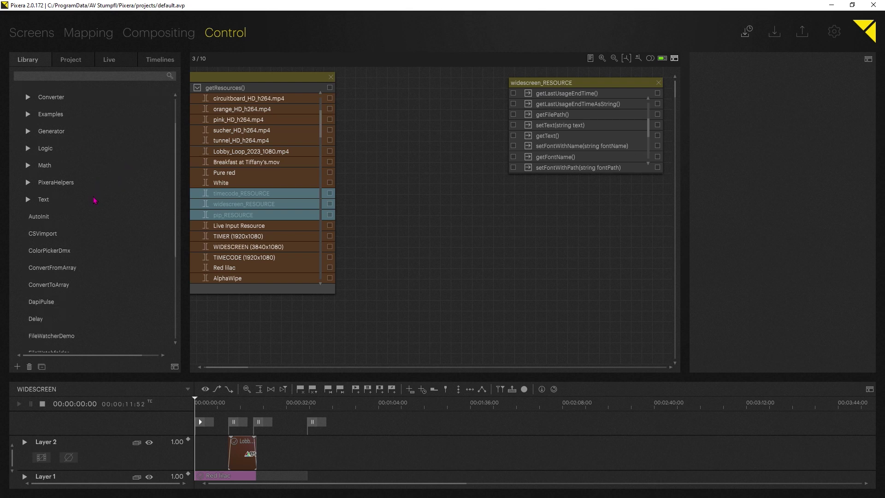
scroll(94, 201, "down", 4)
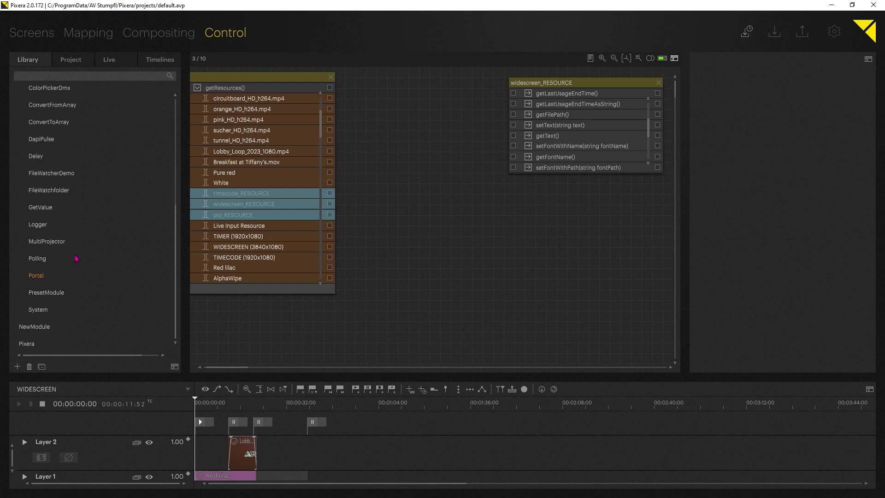
scroll(79, 232, "up", 6)
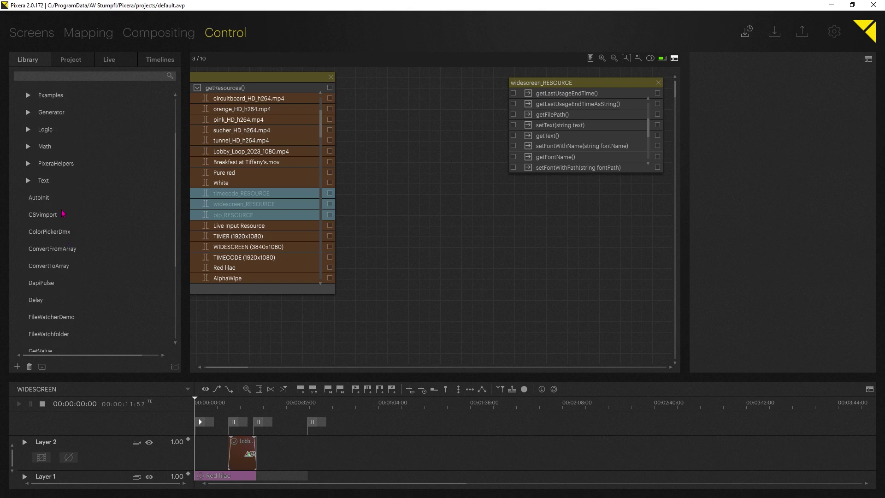
left_click(27, 164)
Place a TimelineInfo module from PixeraHelpers onto the Control canvas.
scroll(83, 262, "down", 2)
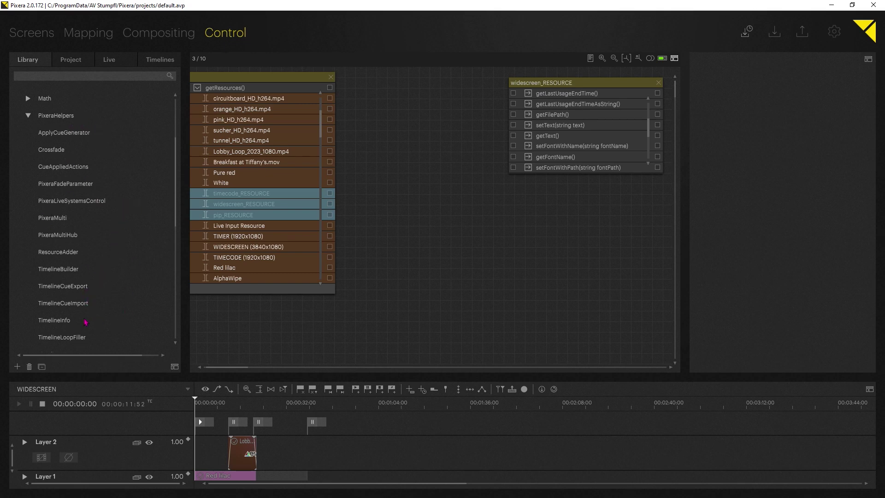
scroll(88, 253, "down", 1)
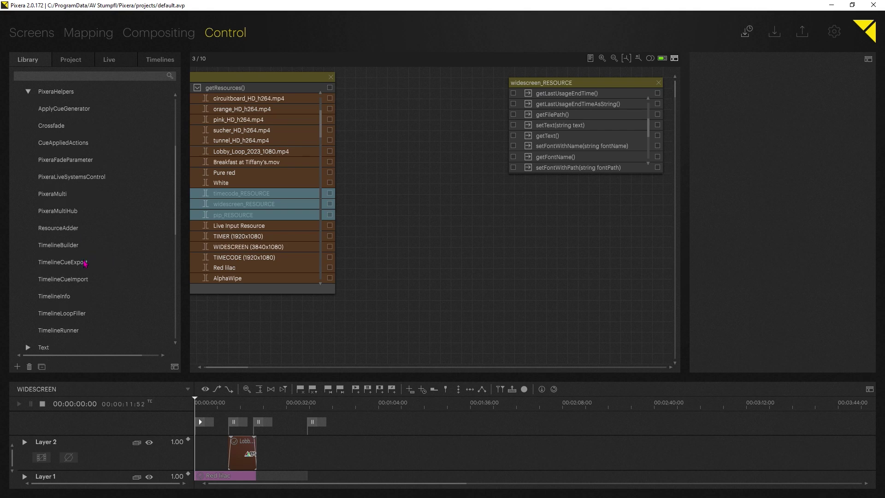
left_click(52, 301)
left_click_drag(52, 301, 434, 121)
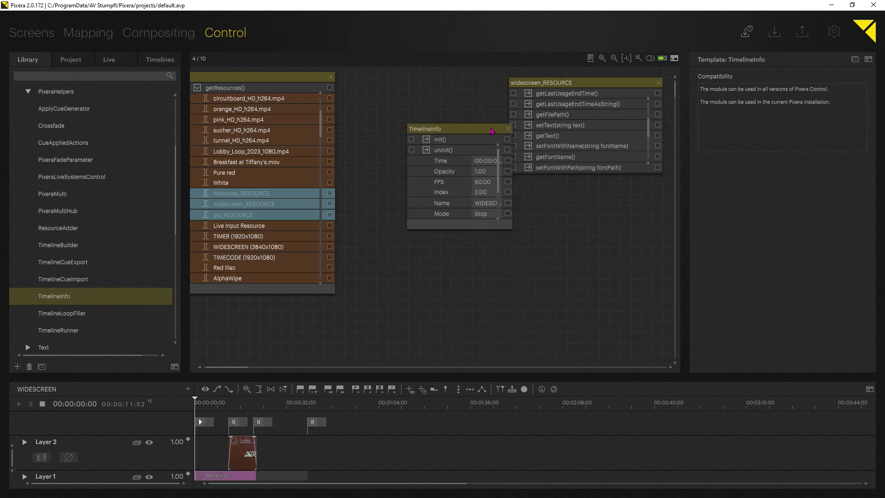
Enlarge and reposition the TimelineInfo node so its NextCue, PreviousCue and CurrentCue groups show.
left_click_drag(478, 201, 563, 261)
left_click_drag(481, 104, 451, 96)
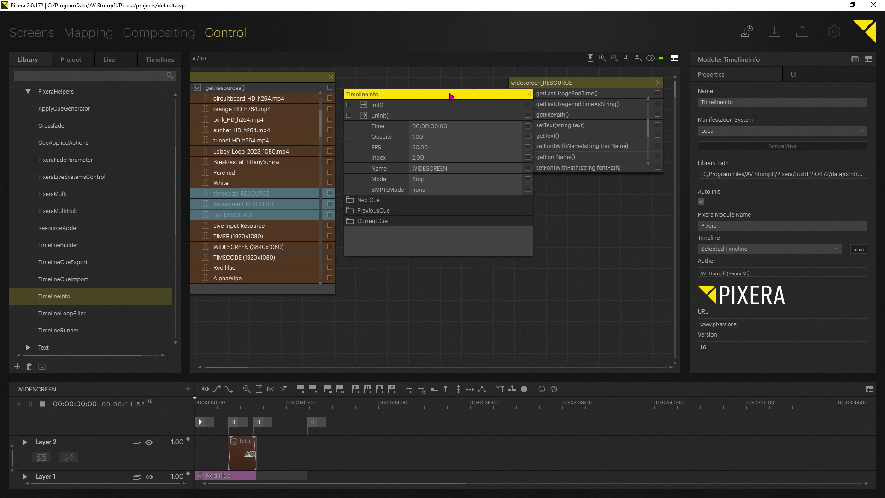
mouse_move(530, 253)
left_mouse_down()
mouse_move(497, 239)
mouse_move(539, 257)
left_mouse_up()
left_click_drag(496, 106, 497, 193)
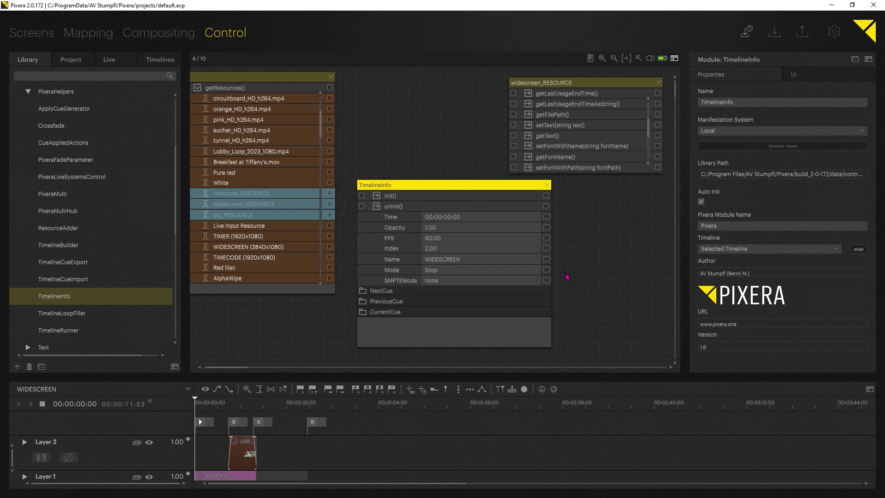
scroll(570, 276, "down", 1)
scroll(574, 290, "down", 1)
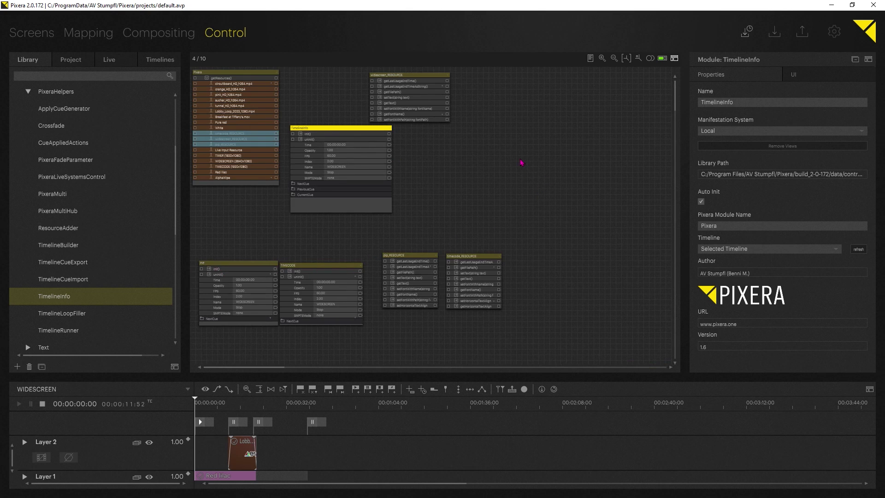
Arrange the graph so the TimelineInfo node sits at the top beside widescreen_RESOURCE.
scroll(521, 163, "up", 1)
middle_click_drag(457, 213, 570, 247)
left_click_drag(491, 83, 550, 111)
left_click_drag(398, 151, 384, 79)
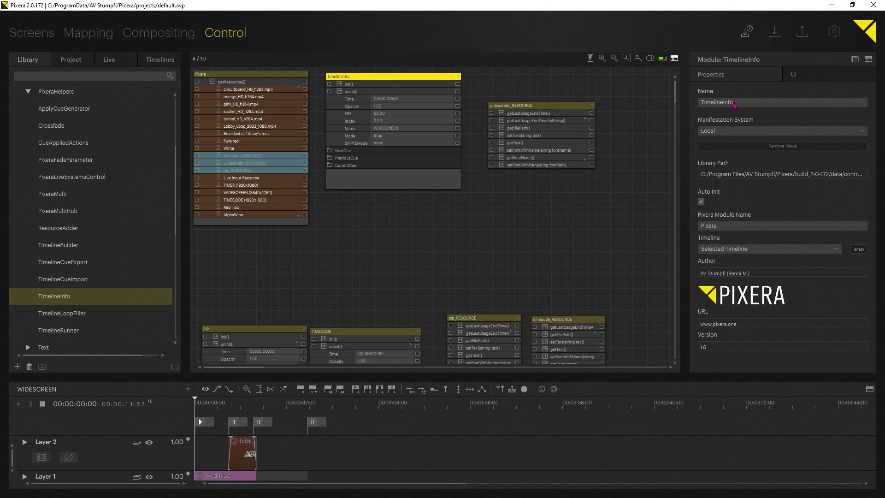
Rename the module to TimelineInfo_WIDESCREEN and widen the Properties panel.
left_click(734, 105)
left_click(746, 107)
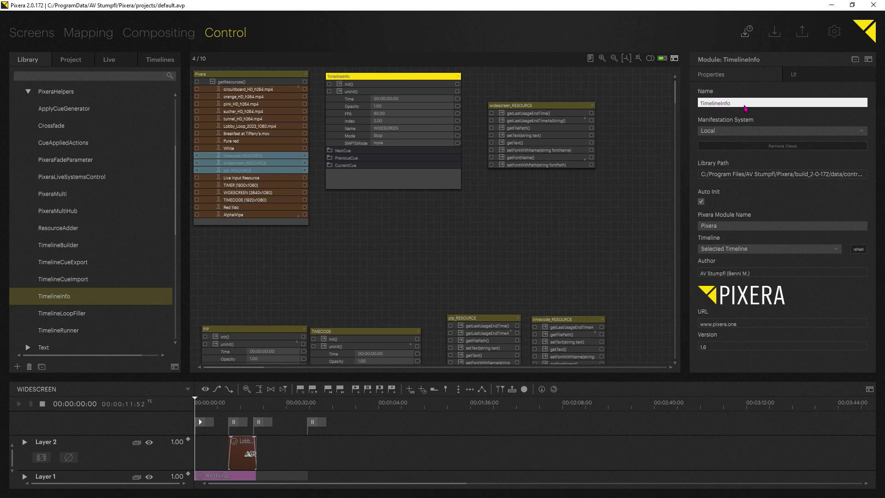
type("_WIDESCREEN")
key("Return")
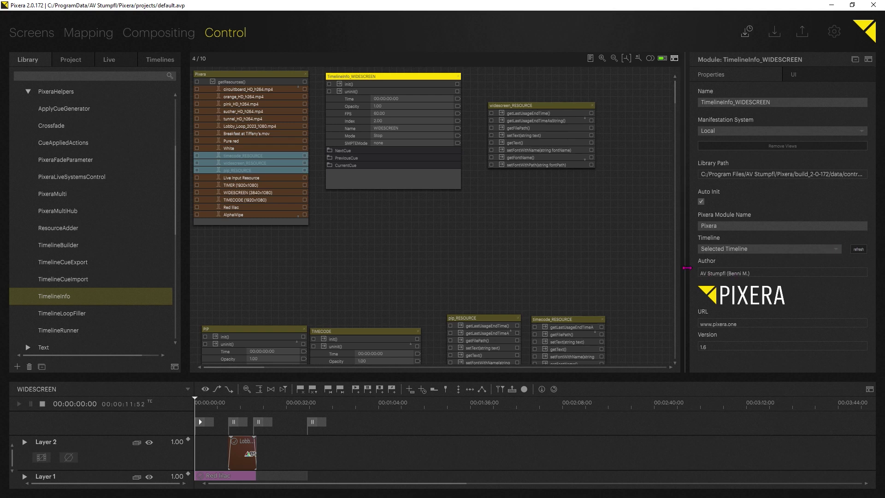
left_click_drag(686, 271, 637, 271)
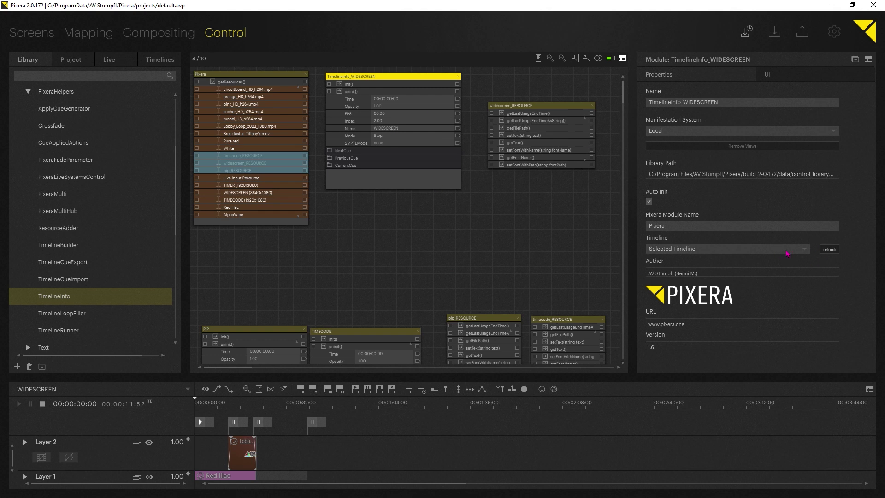
Set TimelineInfo_WIDESCREEN's Timeline property to WIDESCREEN.
left_click(805, 251)
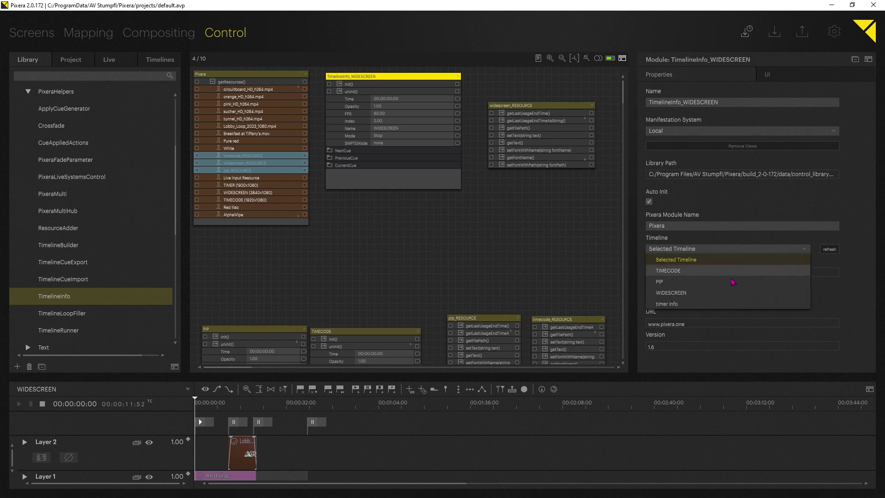
left_click(704, 294)
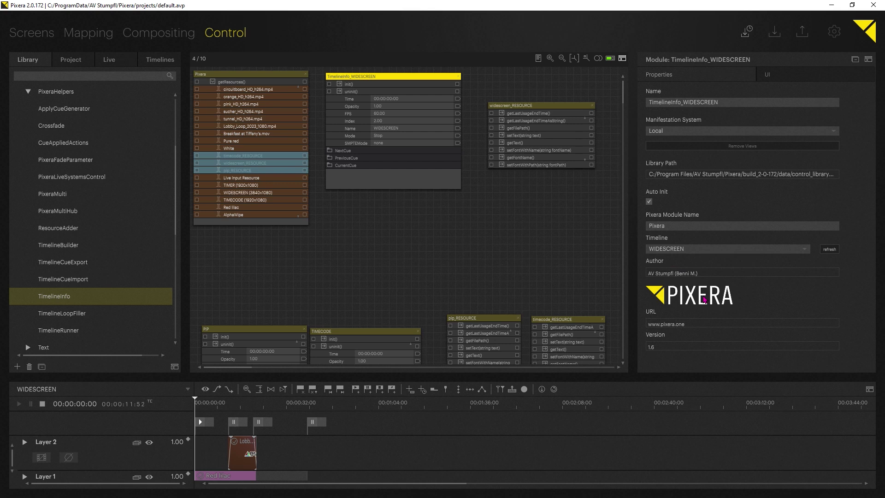
left_click(551, 229)
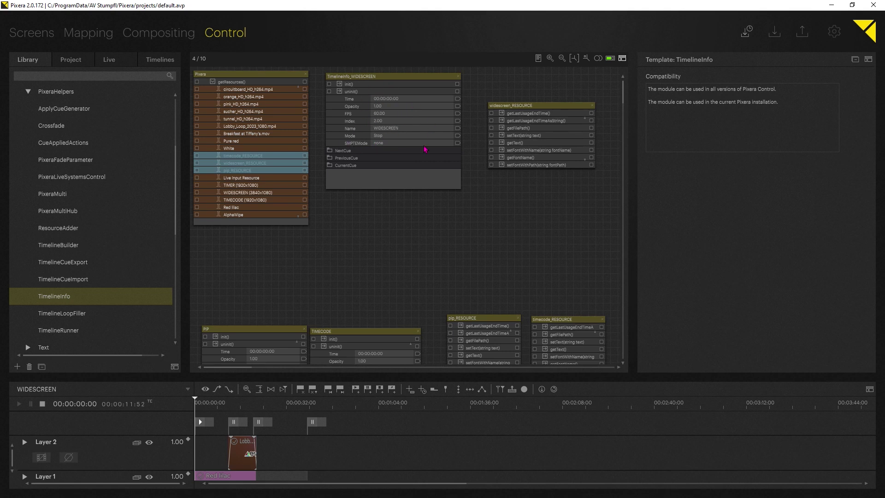
Move widescreen_RESOURCE up, shrink the info node, and expand its NextCue group showing Number 4.00.
left_click_drag(543, 107, 543, 79)
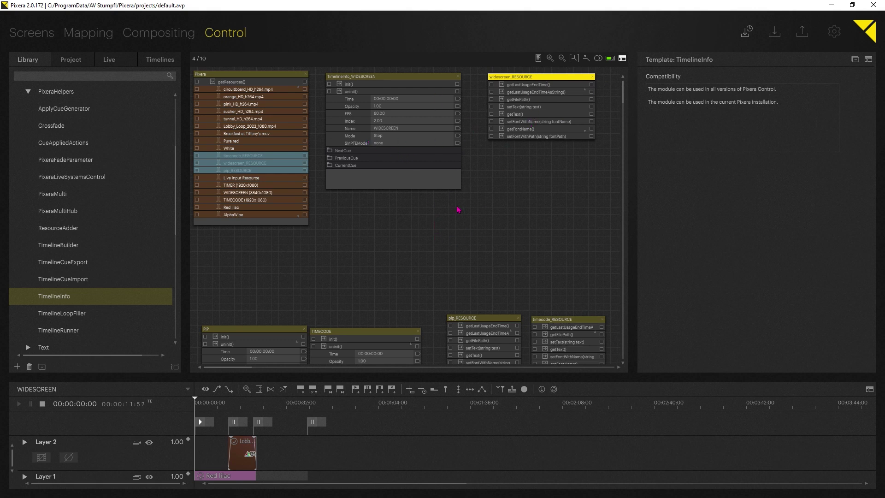
left_click_drag(459, 188, 430, 182)
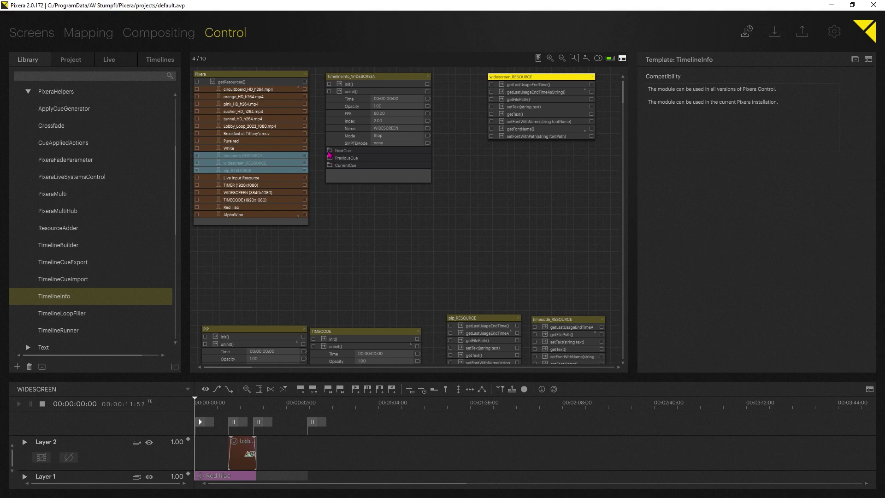
left_click(329, 154)
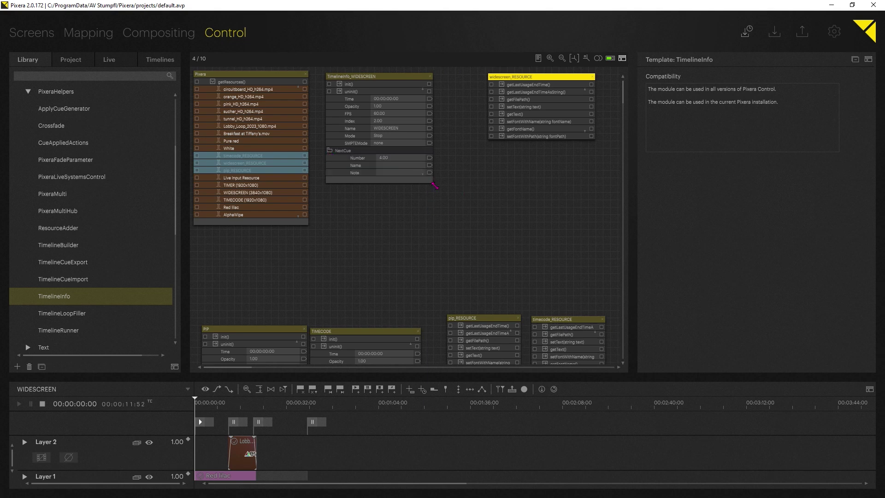
Wire the NextCue Countdown output into widescreen_RESOURCE's setText(string text) input.
left_click(434, 81)
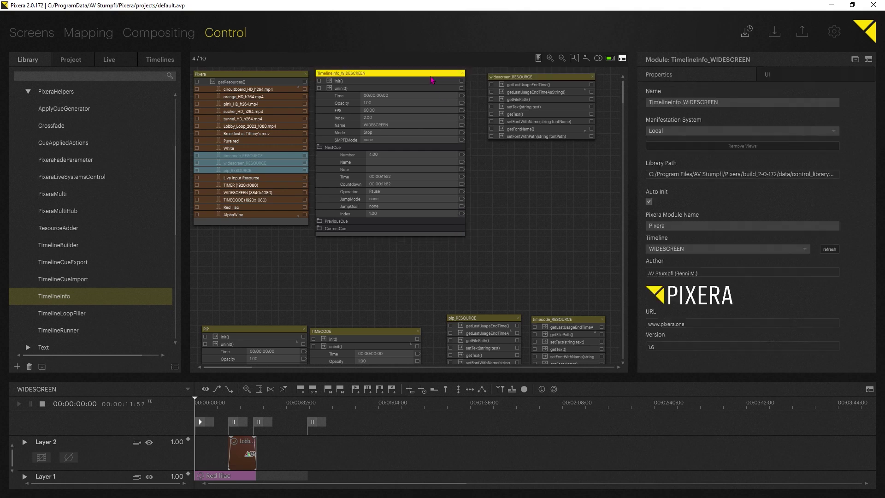
left_click_drag(537, 83, 553, 82)
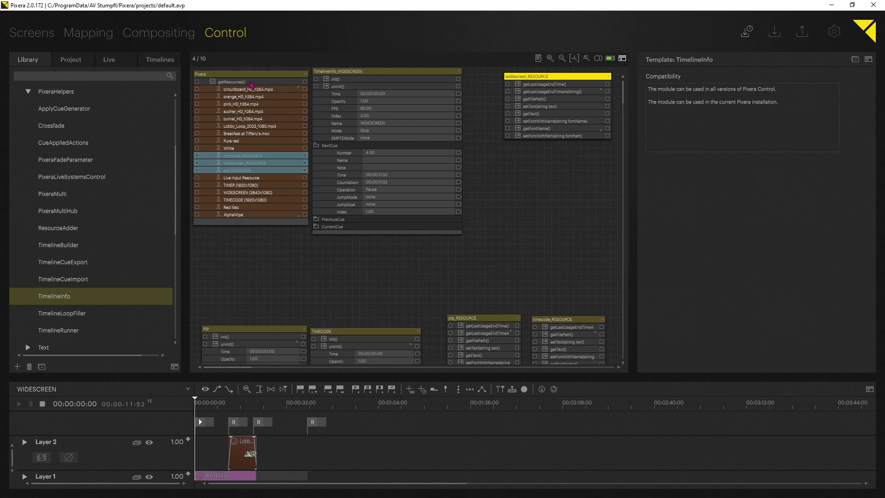
left_click(155, 34)
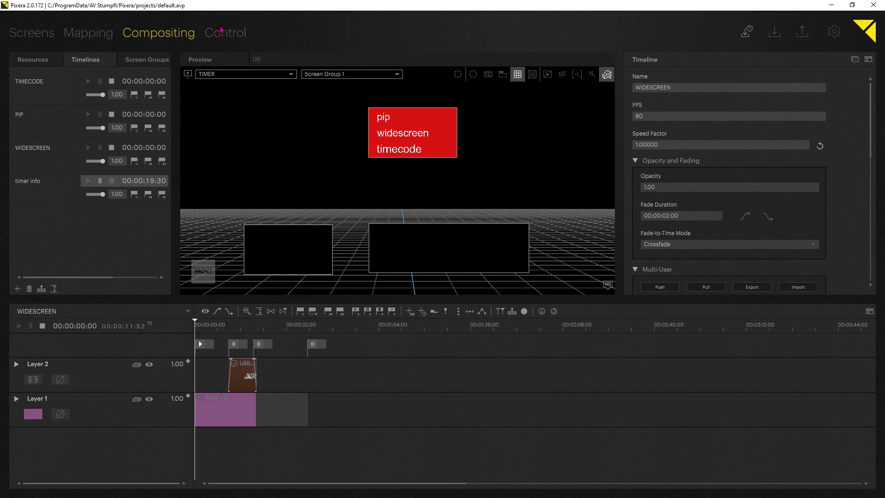
left_click(222, 32)
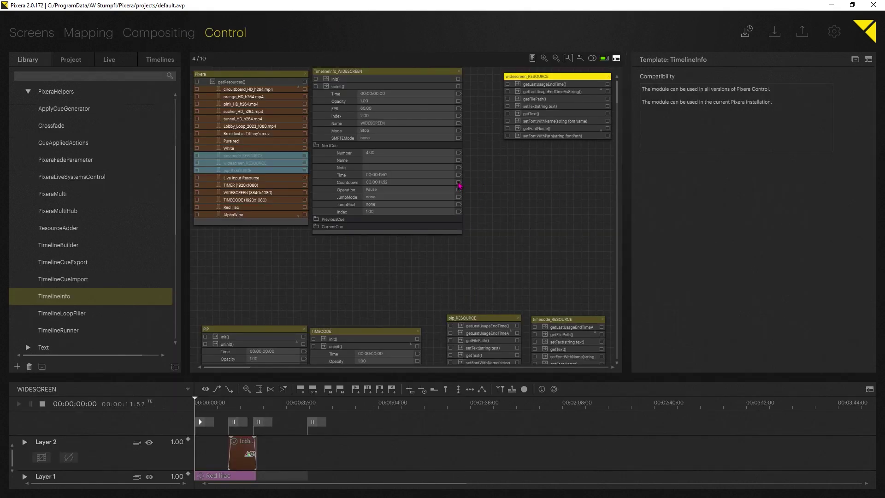
left_click_drag(459, 183, 508, 108)
left_click(168, 36)
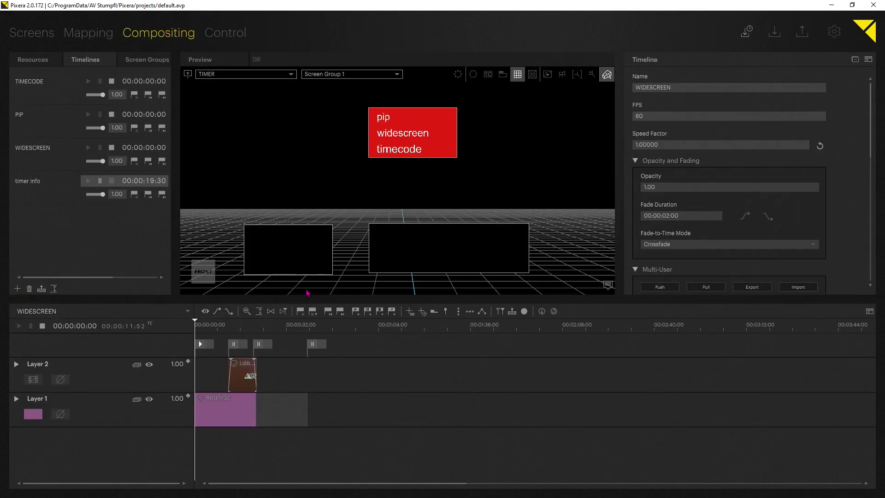
Play WIDESCREEN, then pause it at 00:00:32:04 so the TIMER preview shows countdown 00:00:07:13.
key("space")
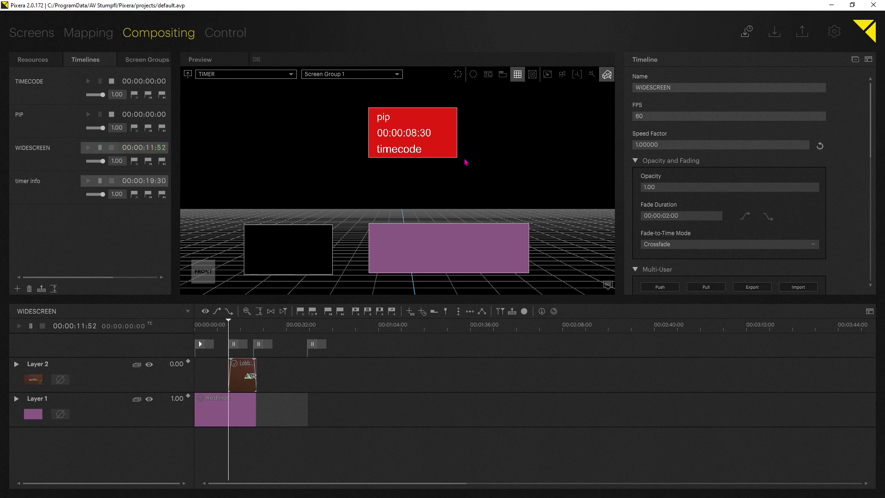
key("space")
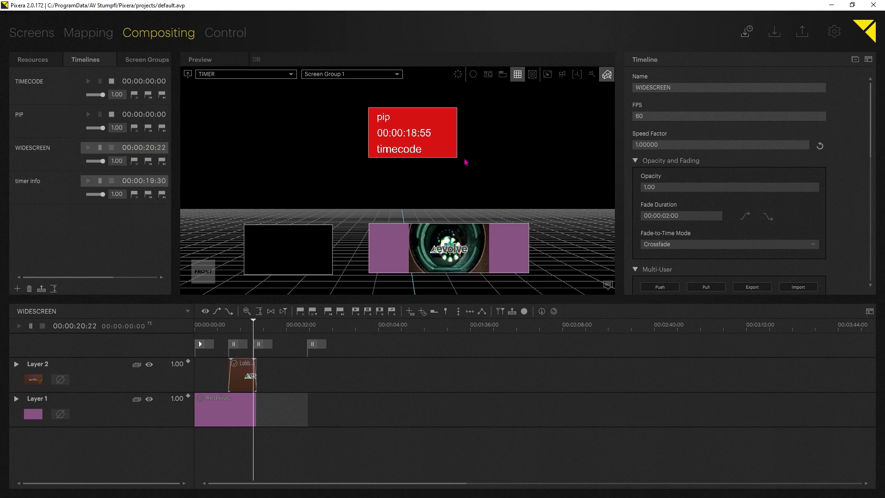
key("space")
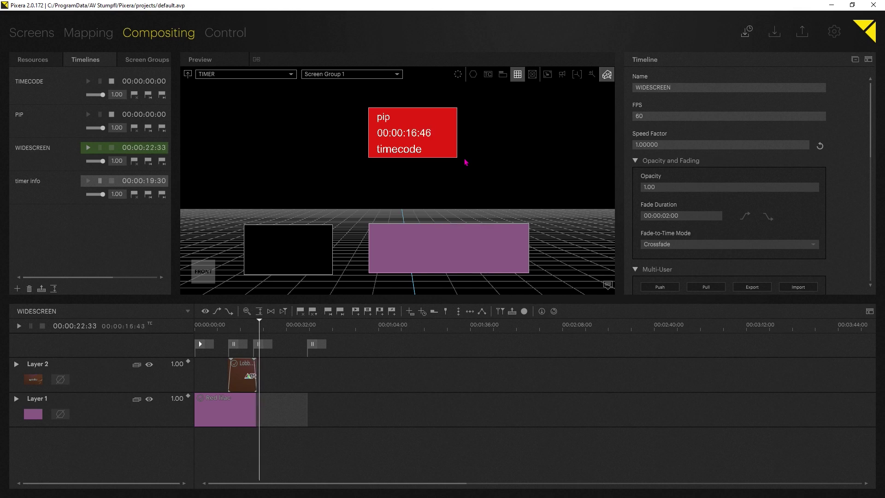
key("space")
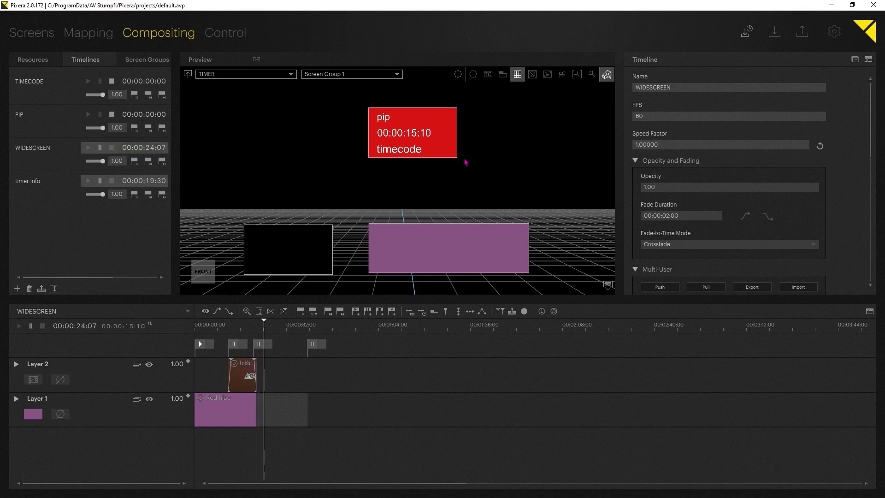
left_click(287, 330)
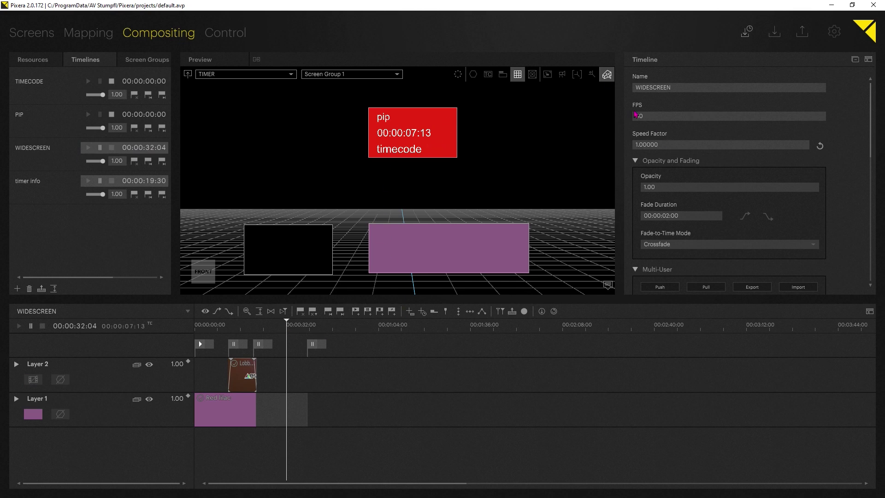
left_click(224, 33)
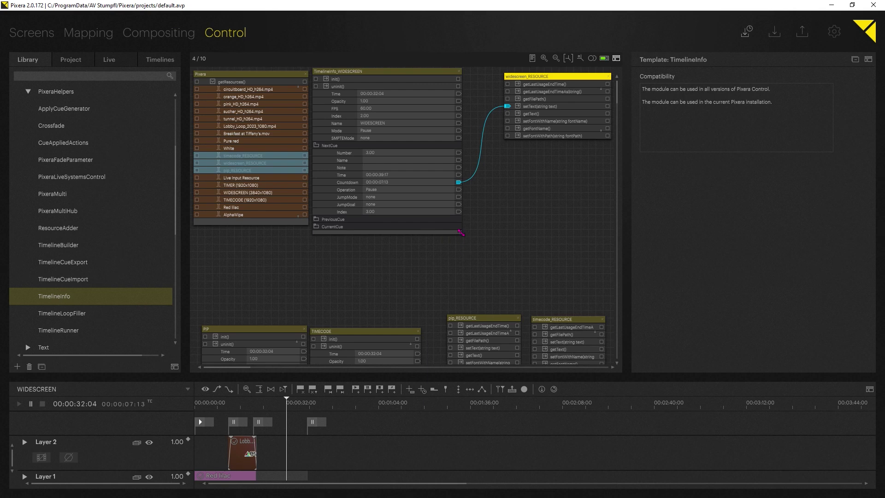
Arrange the PIP info node and set its Timeline to PIP.
left_click_drag(460, 232, 446, 139)
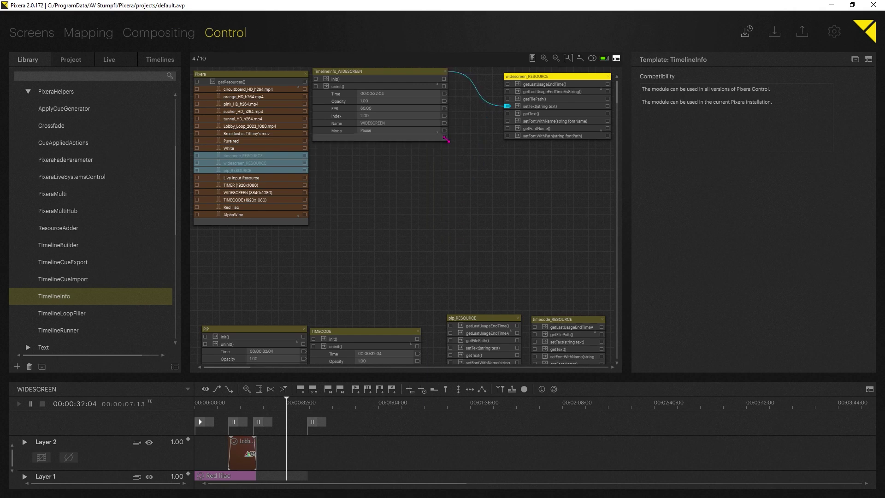
left_click_drag(234, 329, 360, 154)
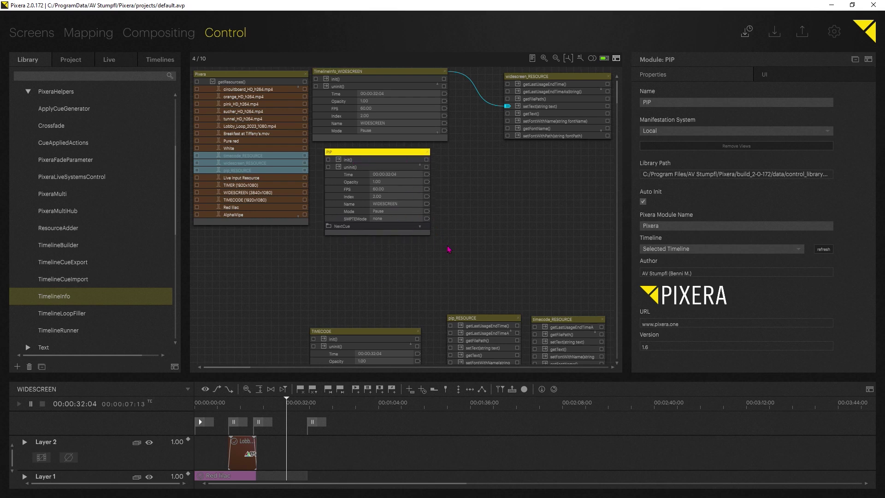
left_click(428, 235)
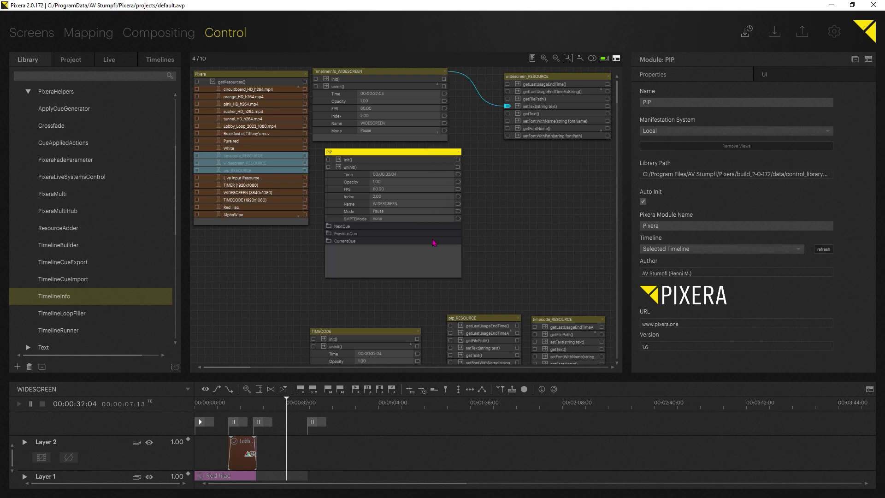
left_click_drag(377, 152, 369, 149)
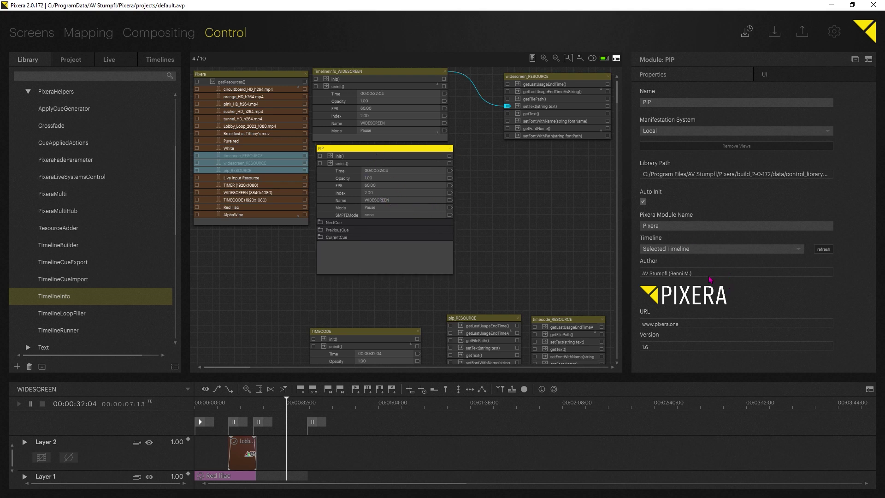
left_click(740, 257)
left_click(659, 277)
Wire the PIP NextCue Countdown output into pip_RESOURCE's setText input.
left_click_drag(485, 319, 529, 154)
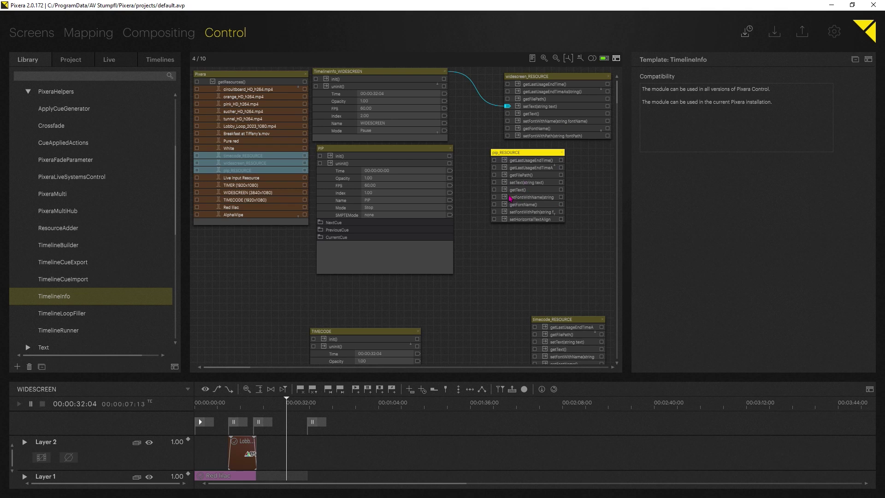
left_click(519, 184)
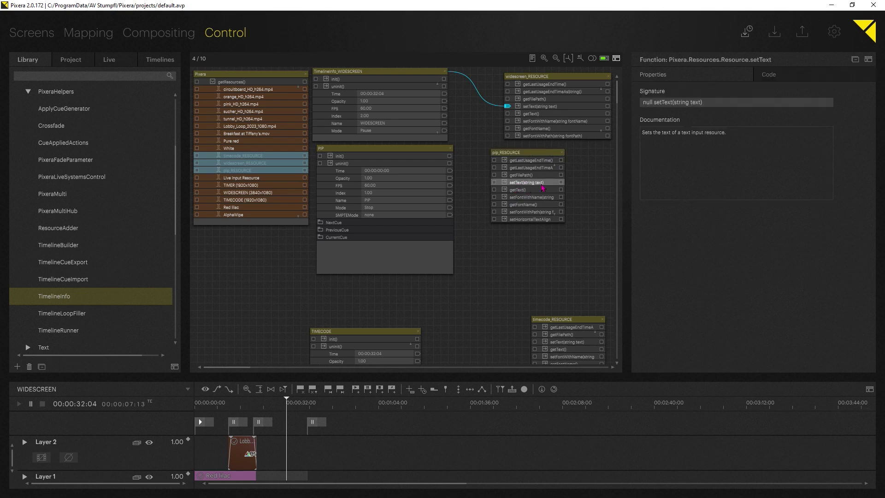
left_click(321, 224)
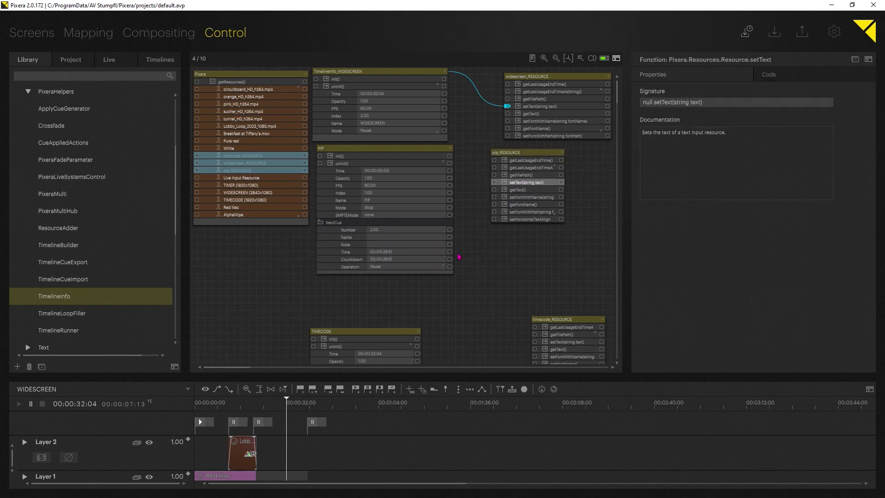
left_click_drag(451, 260, 494, 183)
left_click(162, 33)
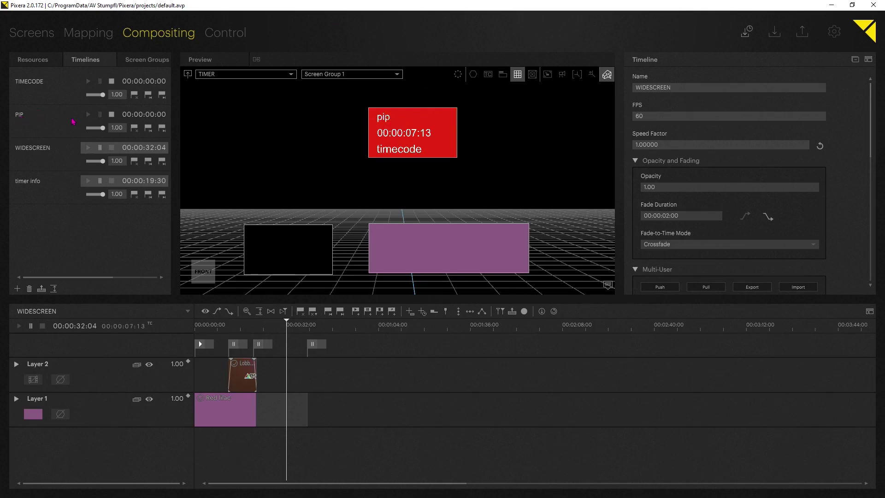
Play the PIP timeline and jump to 00:00:58:05, showing countdown 00:00:25:03 in the preview.
left_click(21, 116)
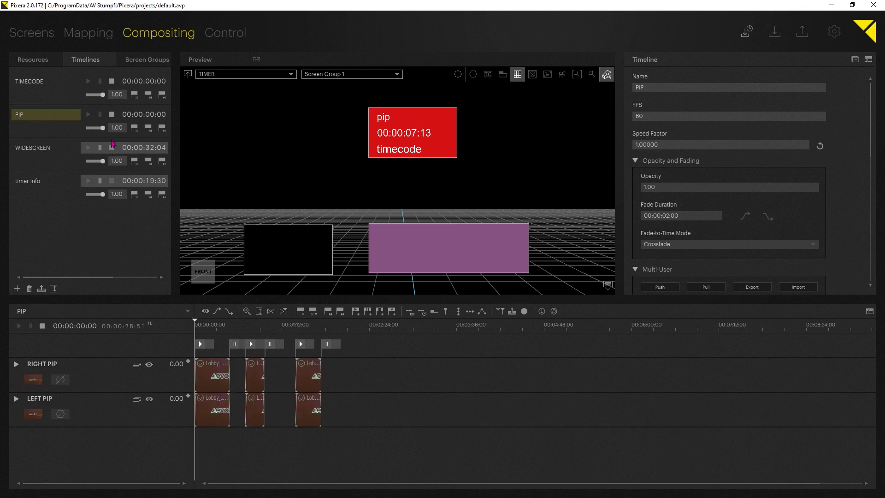
left_click(87, 116)
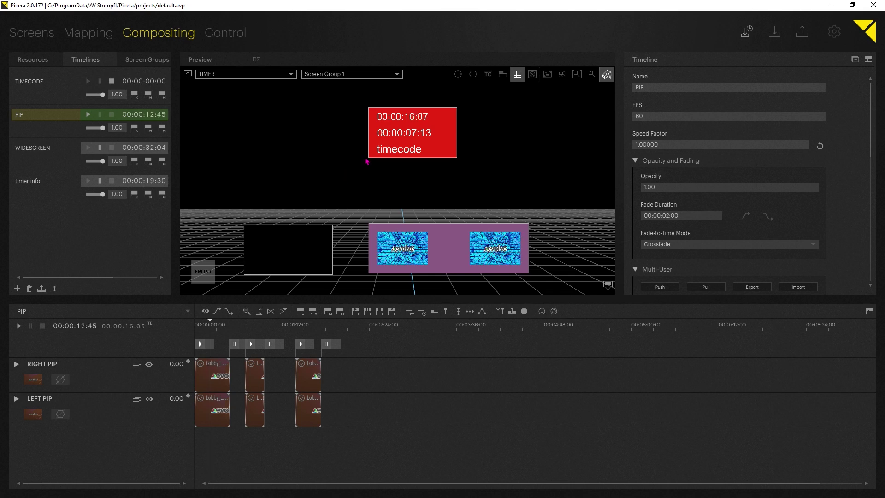
left_click(234, 328)
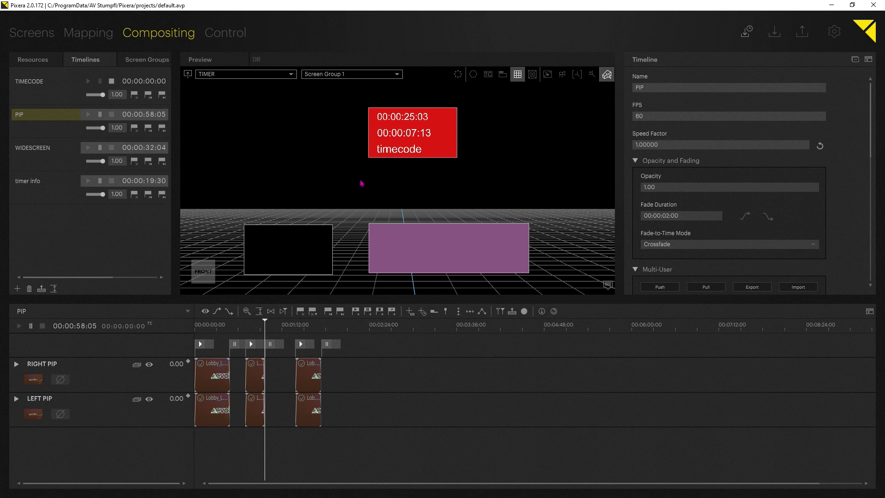
Open the TIMECODE timeline, enlarge the preview, and turn on the Show Timecode Marker overlay.
left_click(28, 83)
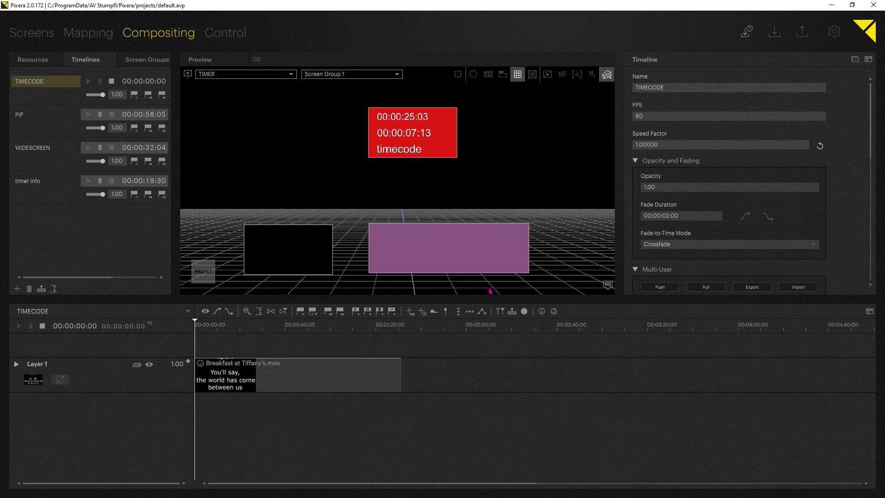
left_click_drag(354, 298, 355, 302)
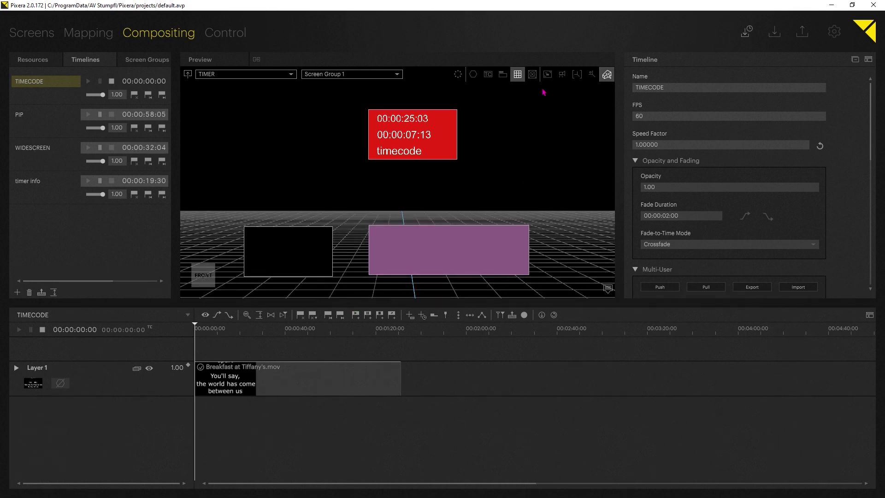
left_click_drag(467, 303, 467, 348)
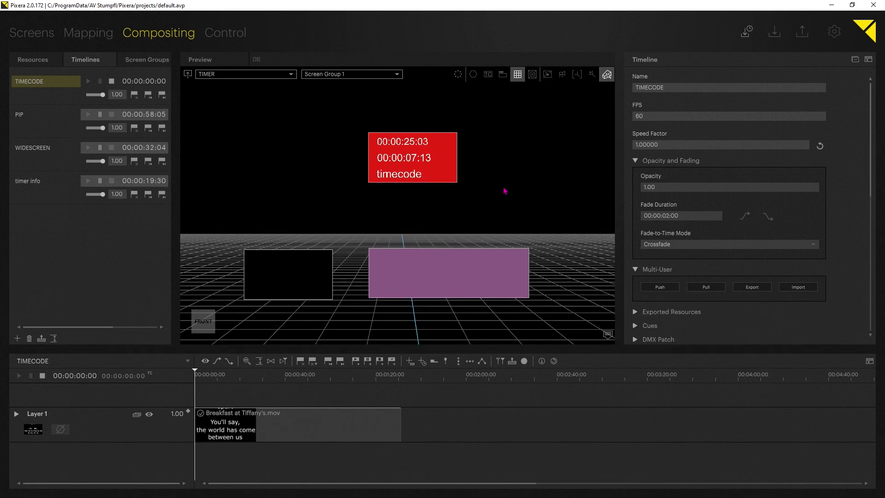
left_click(488, 75)
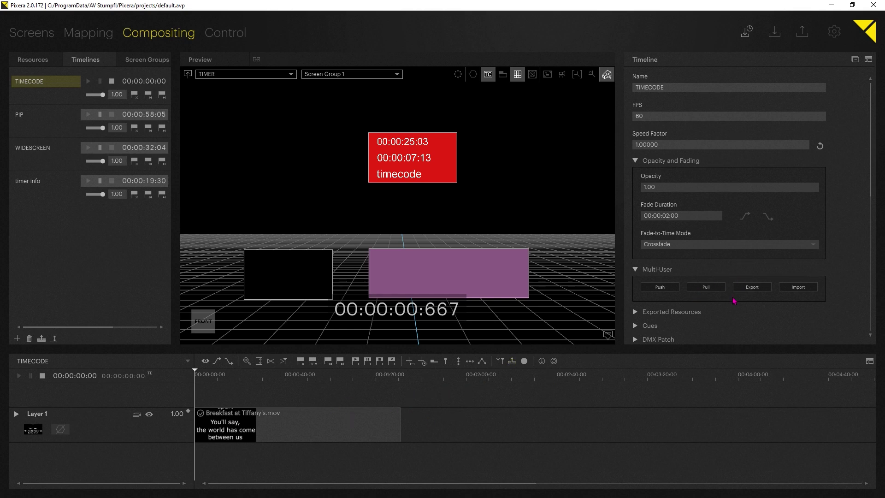
scroll(735, 301, "down", 5)
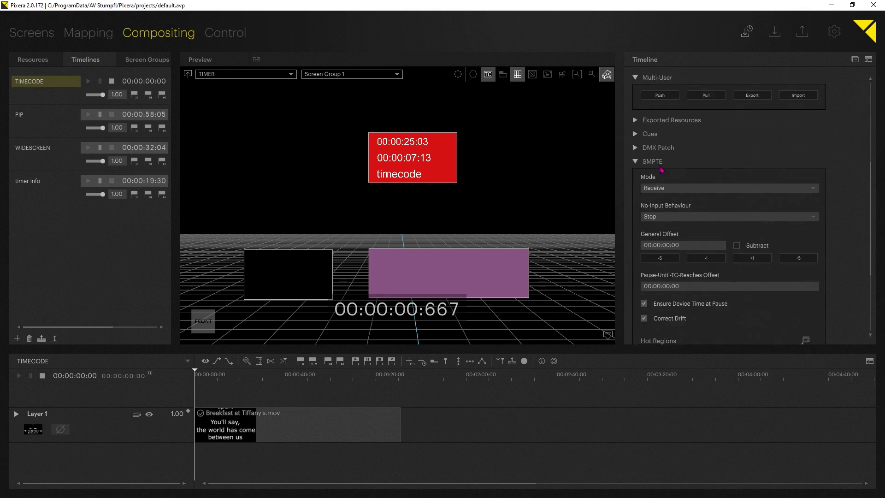
left_click(635, 163)
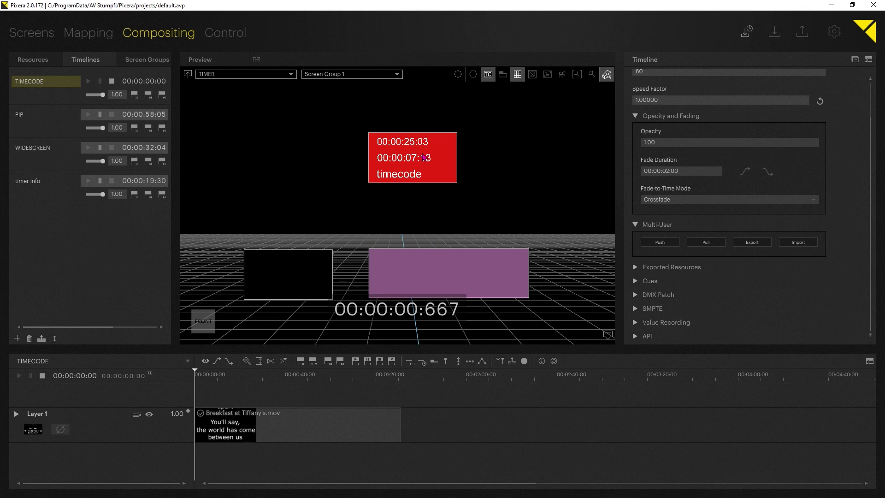
key("space")
left_click(247, 36)
Bring the TIMECODE and timecode_RESOURCE nodes up and set the module's Timeline to TIMECODE.
left_click_drag(377, 334, 389, 285)
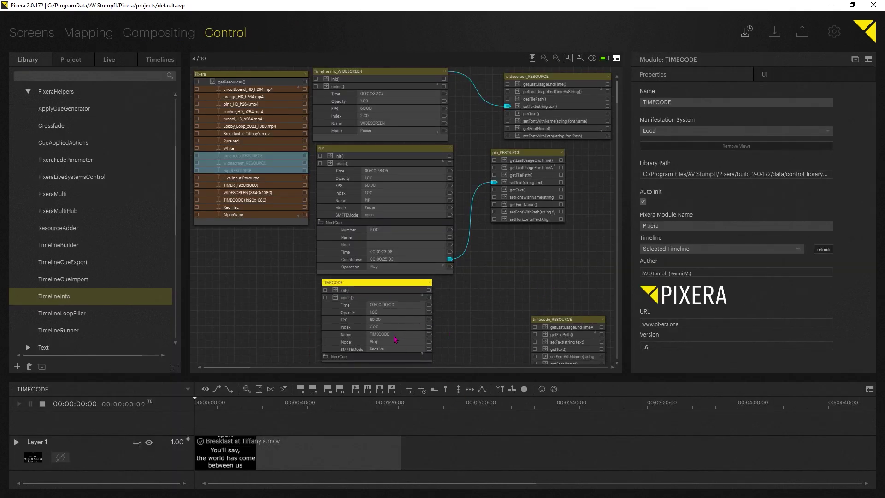
left_click_drag(563, 319, 541, 252)
left_click(365, 284)
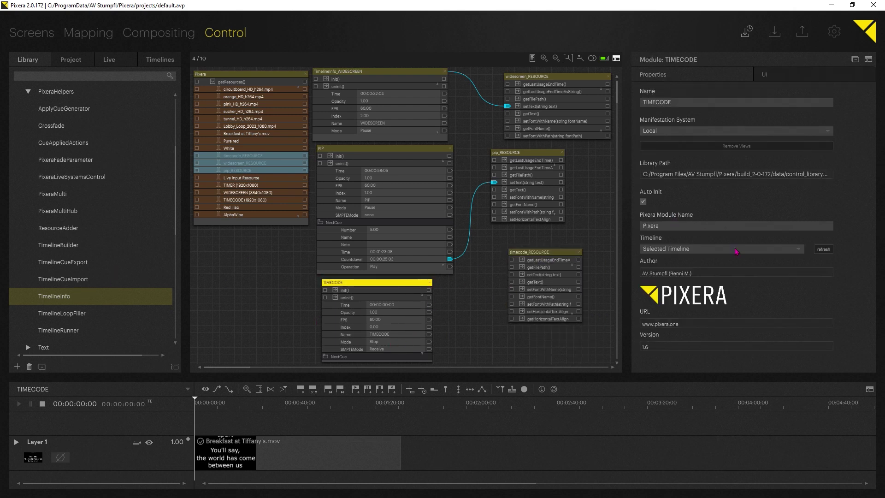
left_click(718, 249)
left_click(696, 271)
Shrink the PIP node, then reposition and enlarge the TIMECODE node with NextCue expanded.
left_click_drag(451, 272, 452, 197)
left_click_drag(417, 281, 418, 202)
left_click_drag(429, 284, 468, 337)
left_click(326, 281)
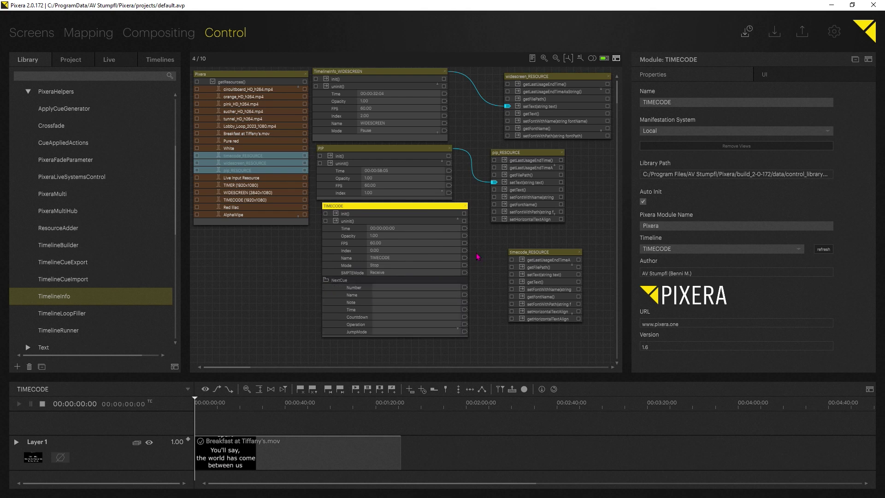
left_click_drag(432, 214, 425, 217)
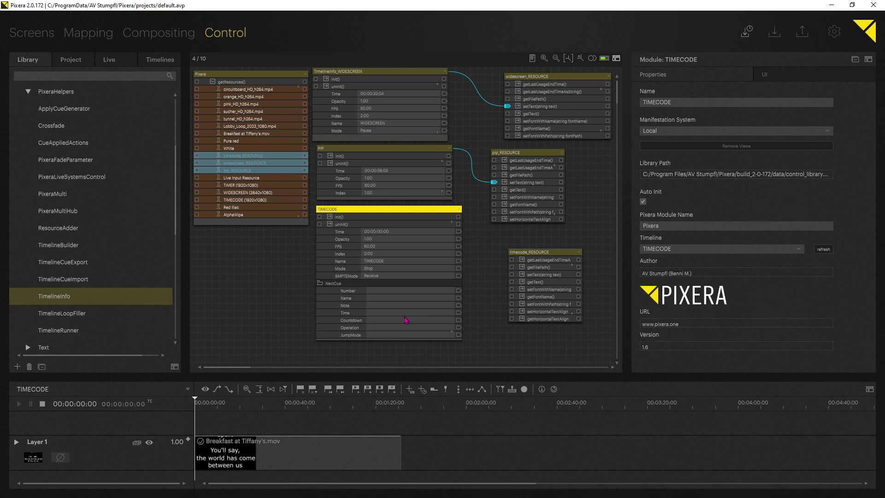
Wire the TIMECODE module's Time output into timecode_RESOURCE's setText input.
left_click(424, 150)
left_click_drag(451, 199, 474, 308)
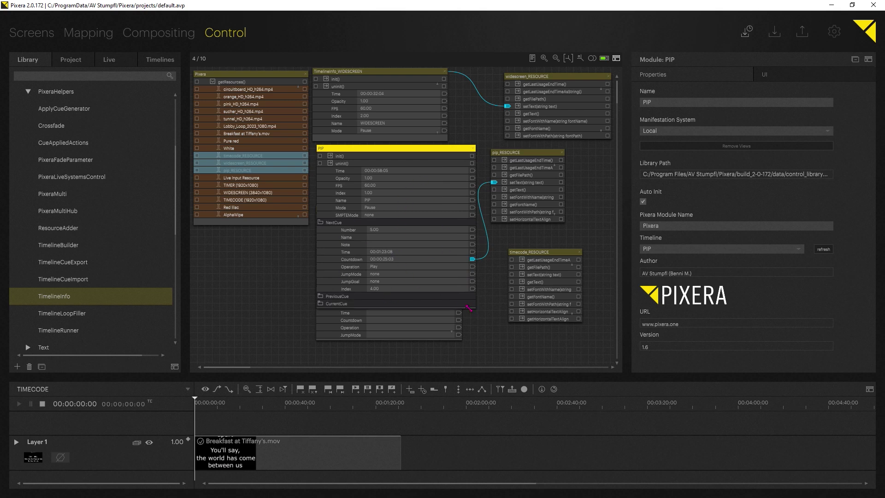
left_click_drag(473, 305, 464, 186)
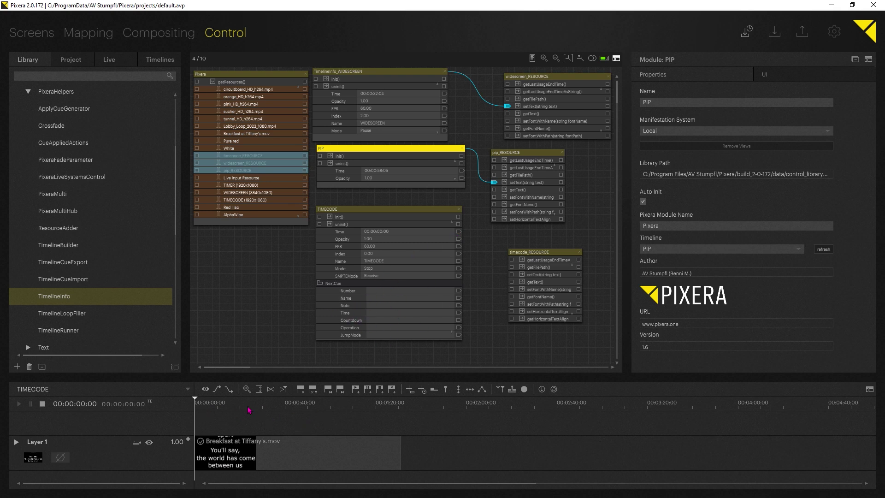
mouse_move(199, 410)
left_mouse_down()
mouse_move(270, 412)
mouse_move(195, 411)
left_mouse_up()
left_click_drag(459, 232, 513, 278)
Play the TIMECODE timeline in Compositing so the preview's third line shows running timecode.
left_click(182, 33)
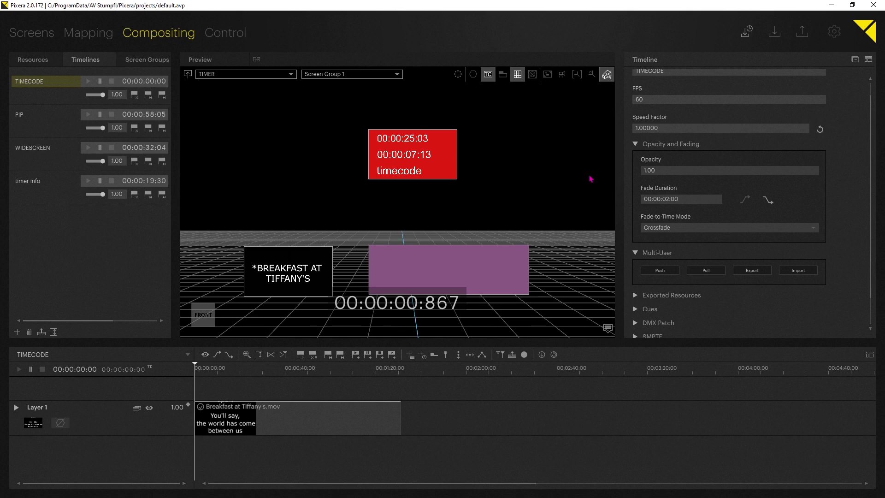
key("space")
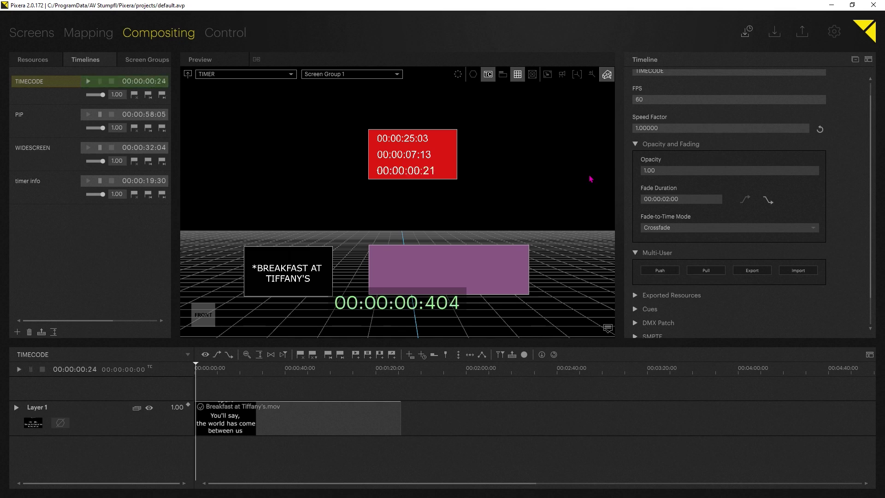